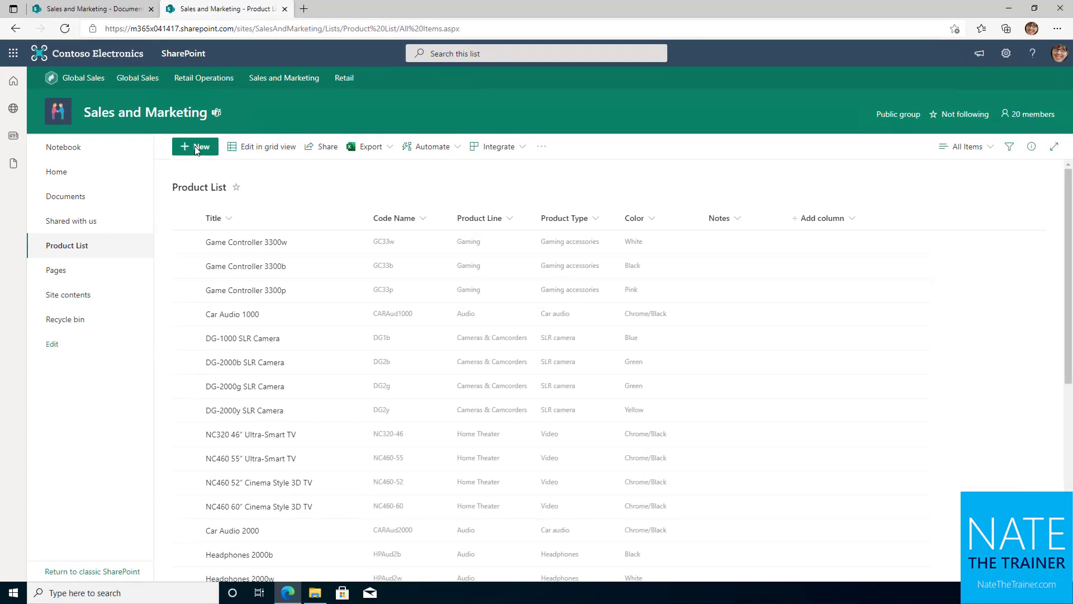
Discard a new product form unsaved and switch the Product List to grid editing
left_click(195, 148)
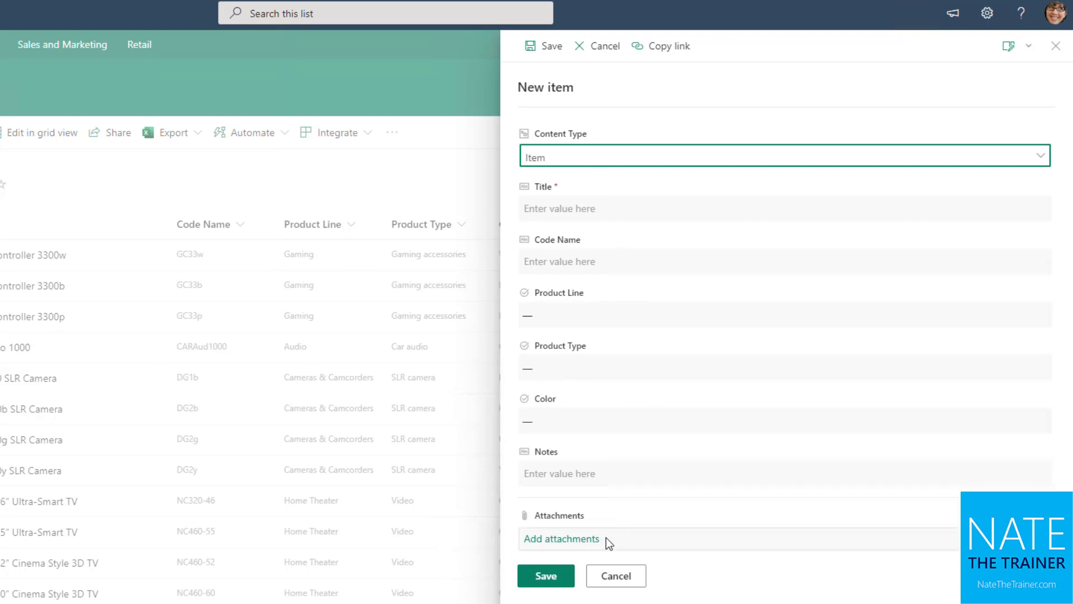
left_click(616, 575)
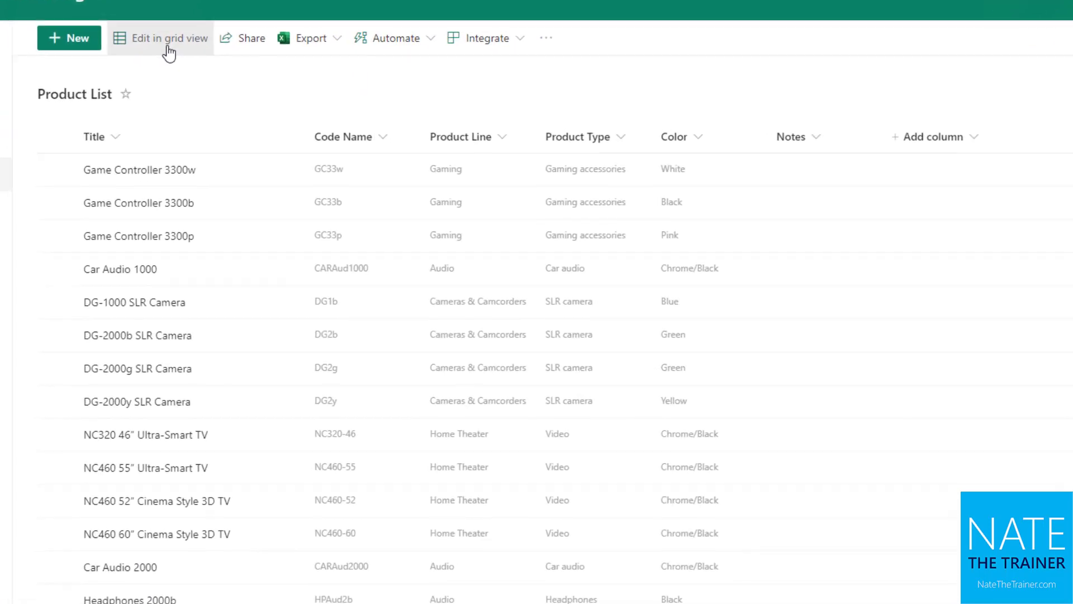
left_click(168, 49)
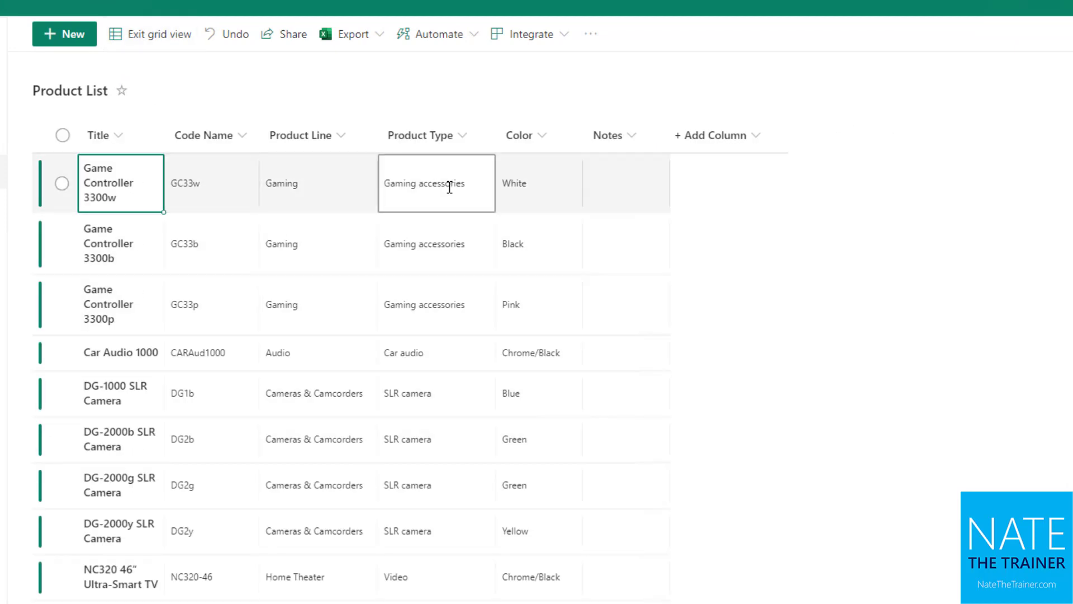
Paste Pink, Chrome/Black, Blue into the DG-2000 rows; fill Gaming accessories into two rows below
left_click(351, 197)
key("Right")
key("Down")
key("Down")
key("Down")
key("Down")
key("Right")
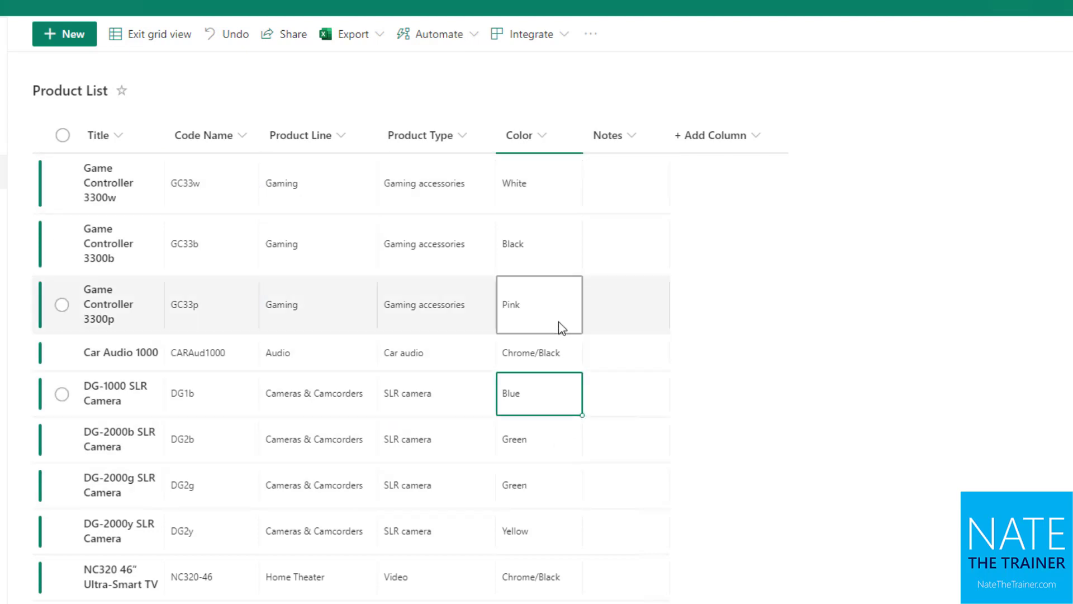
left_click_drag(558, 328, 552, 393)
key("ctrl+c")
left_click(555, 450)
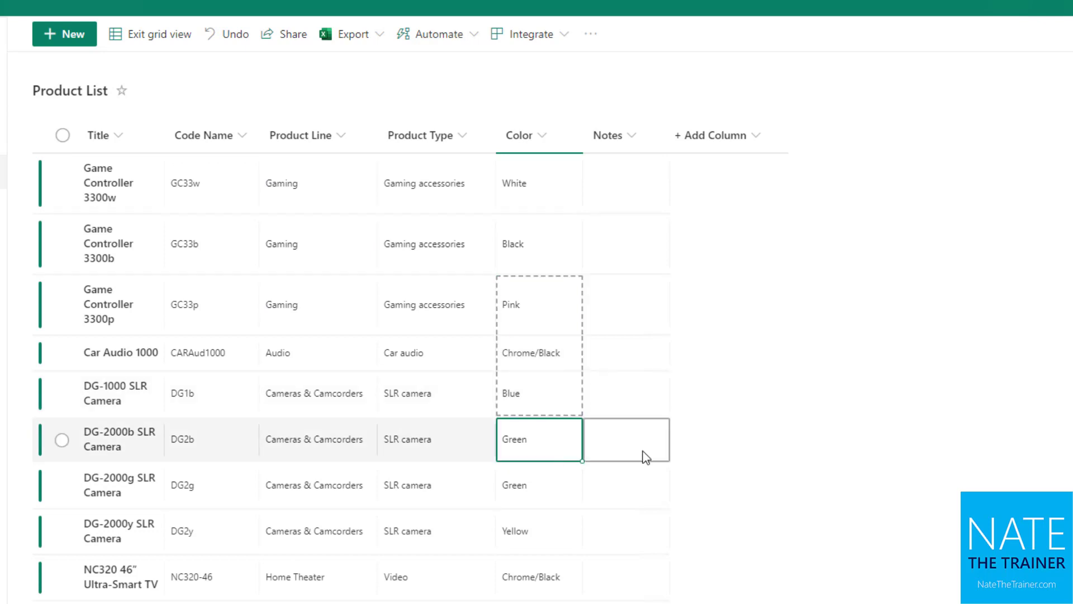
key("ctrl+v")
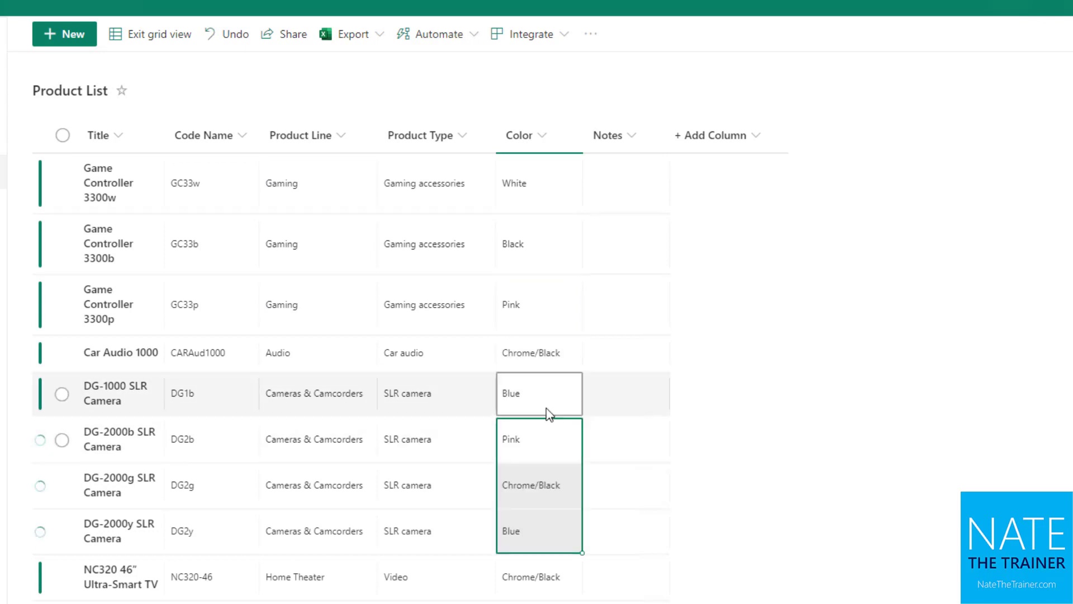
left_click(487, 313)
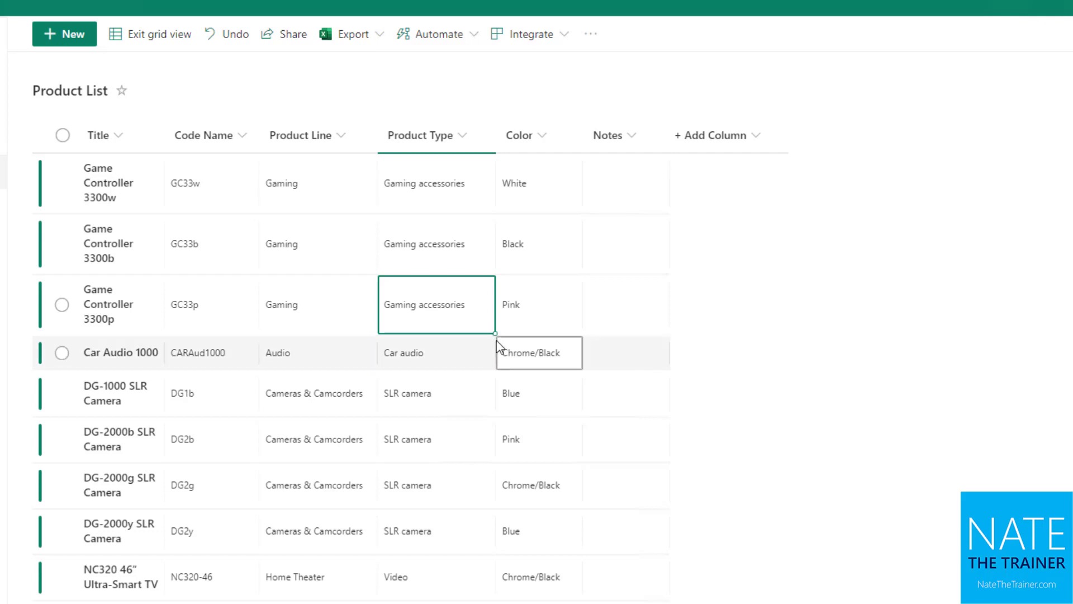
left_click_drag(494, 335, 494, 404)
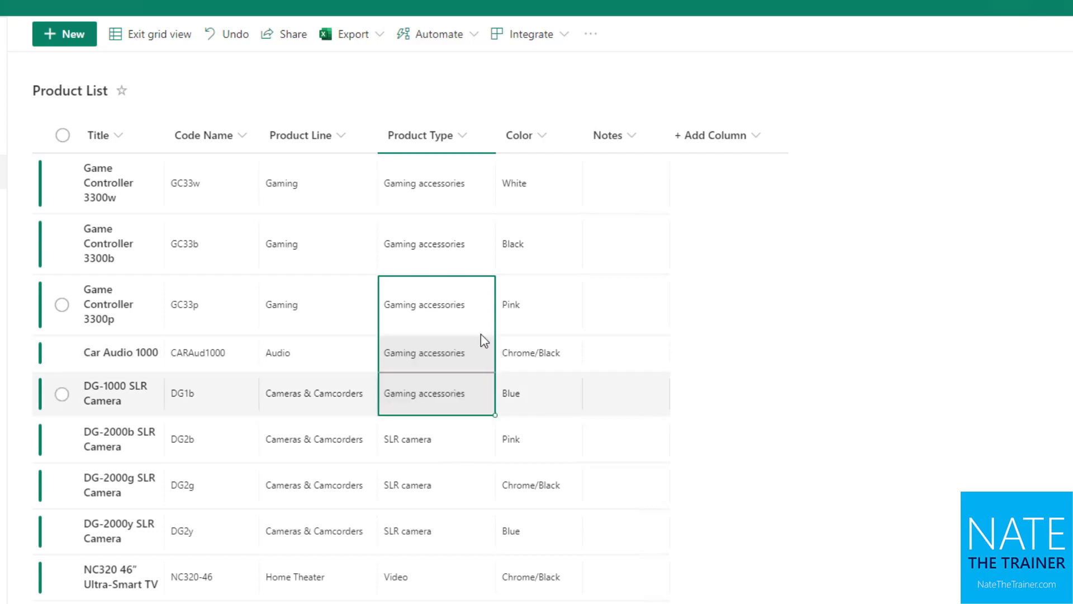
Leave grid view, group the list by Product Type and collapse the groups
left_click(146, 49)
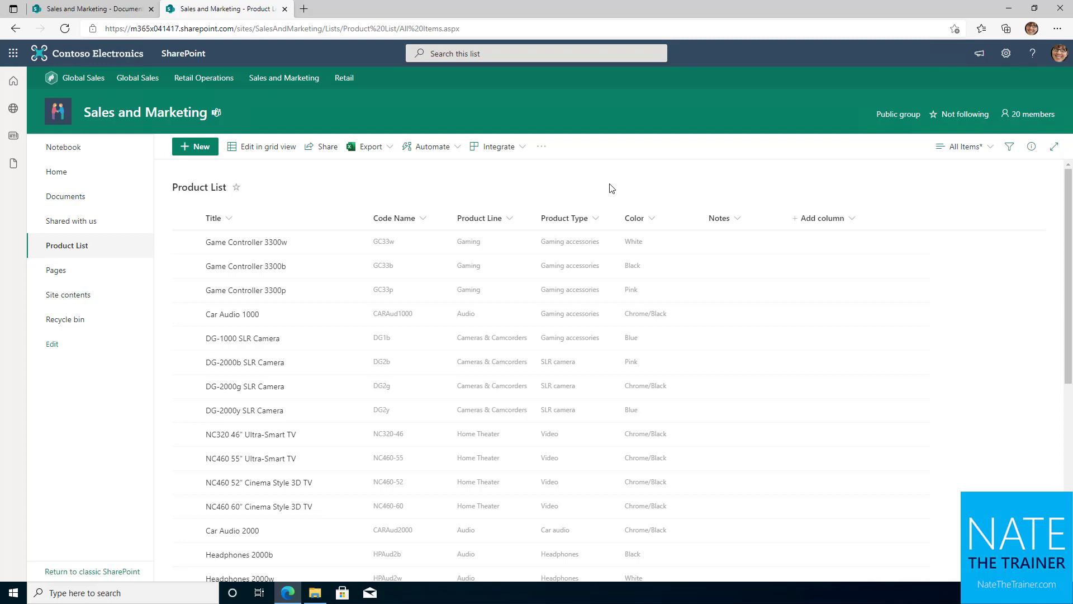
left_click(596, 224)
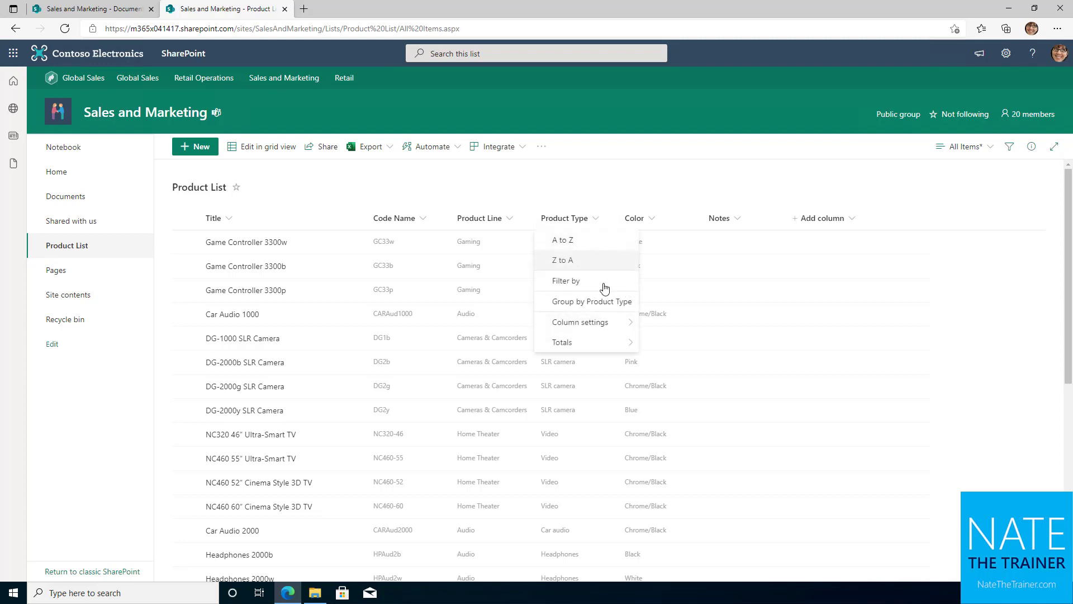
left_click(598, 302)
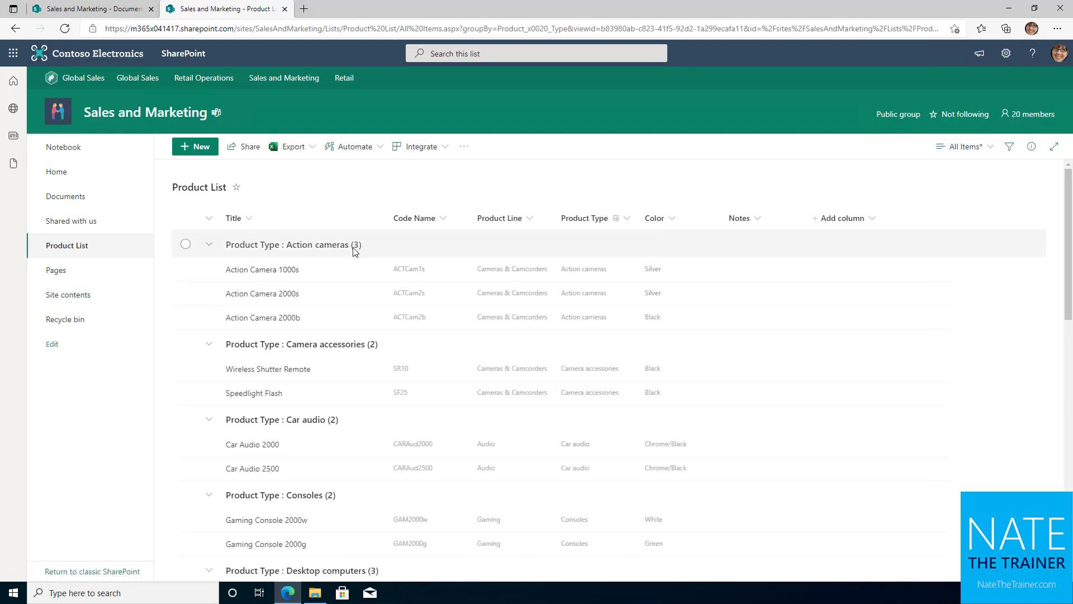
left_click(211, 219)
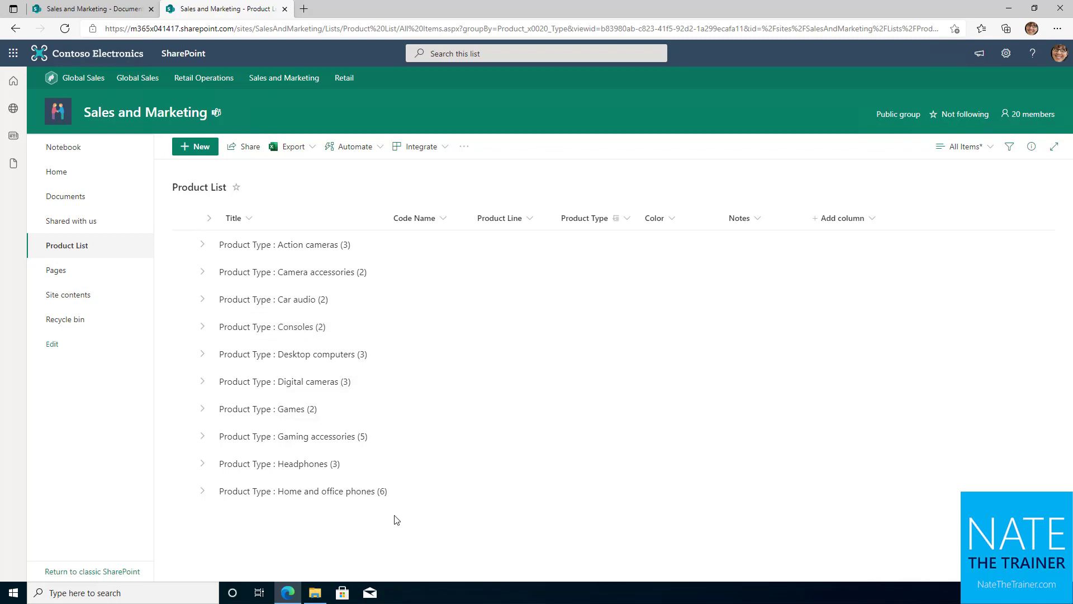
Filter Product Type to Digital cameras only
left_click(628, 225)
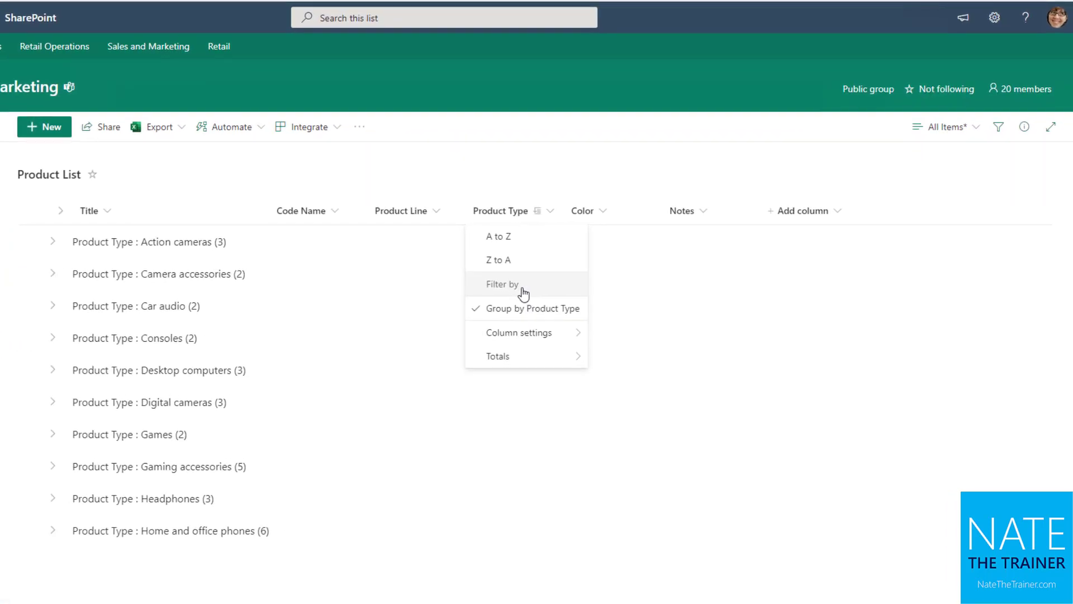
left_click(522, 285)
left_click(874, 185)
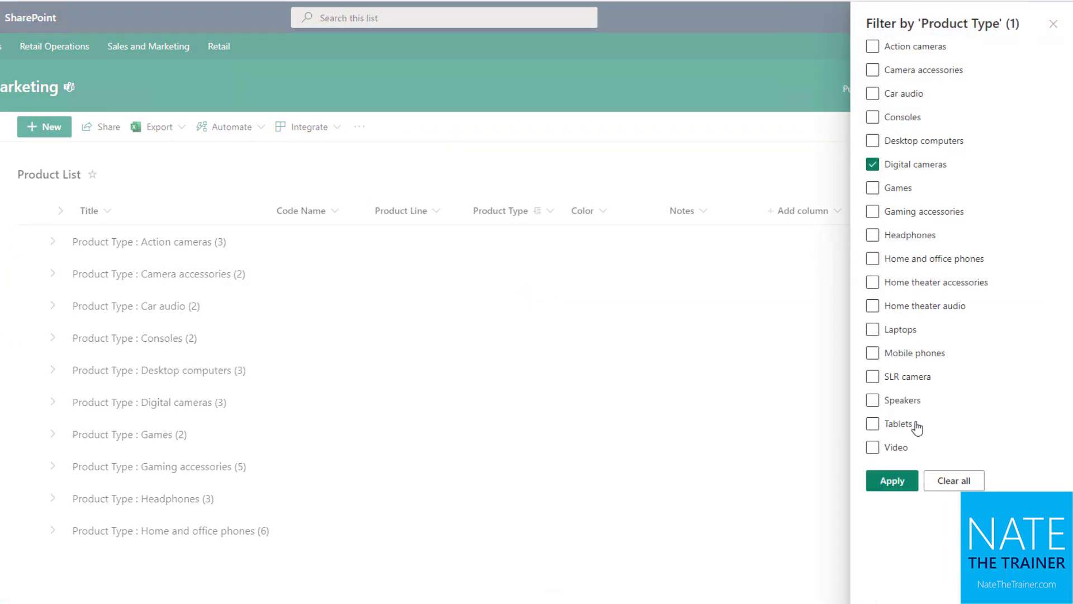
left_click(892, 480)
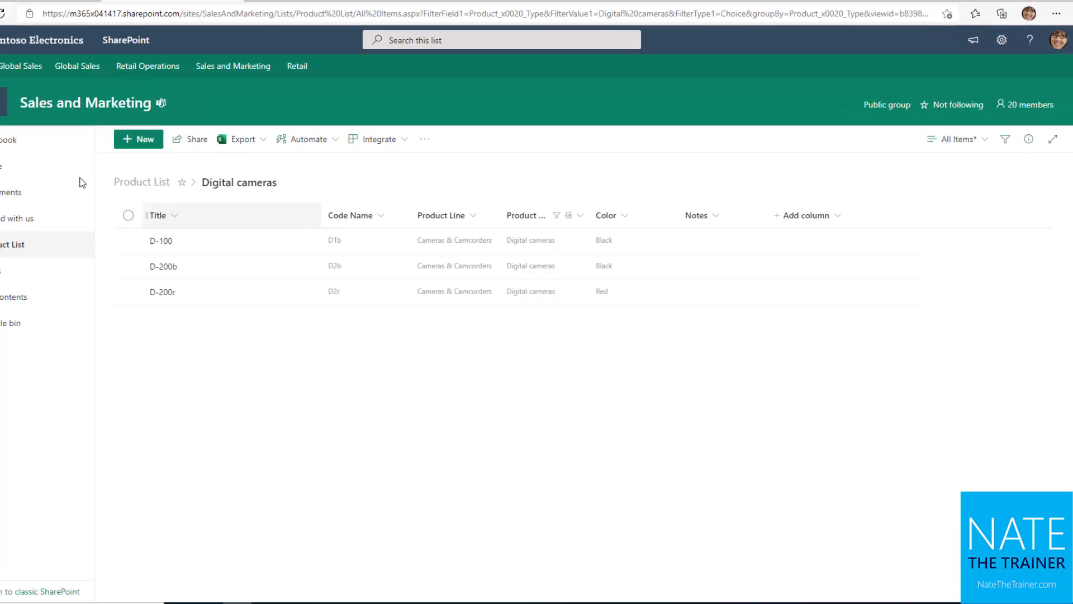
From the site's Home page, open the Create a list dialog via New > List
left_click(26, 172)
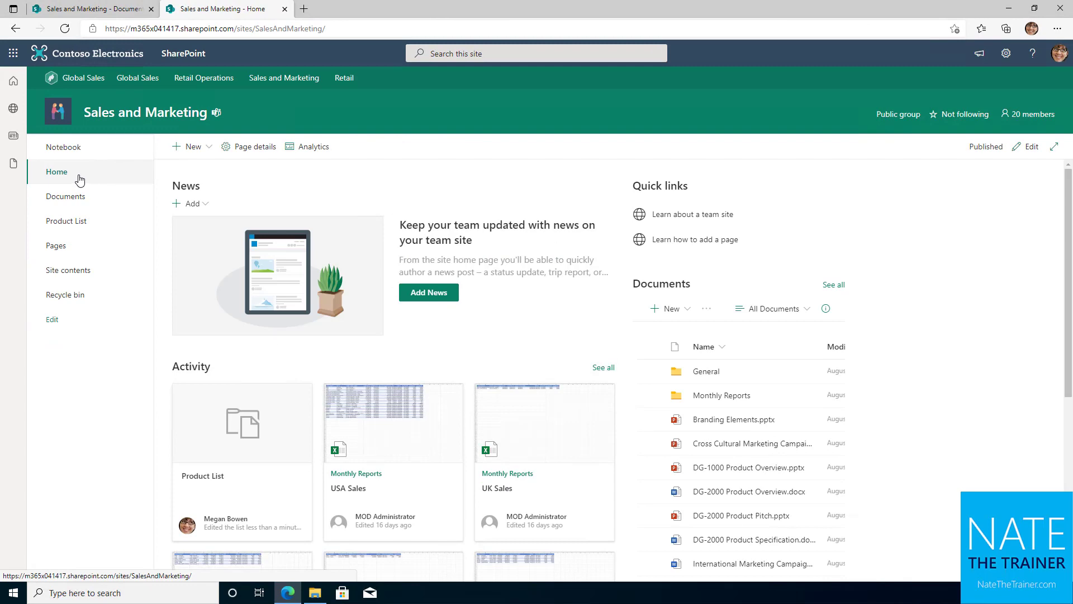
left_click(204, 147)
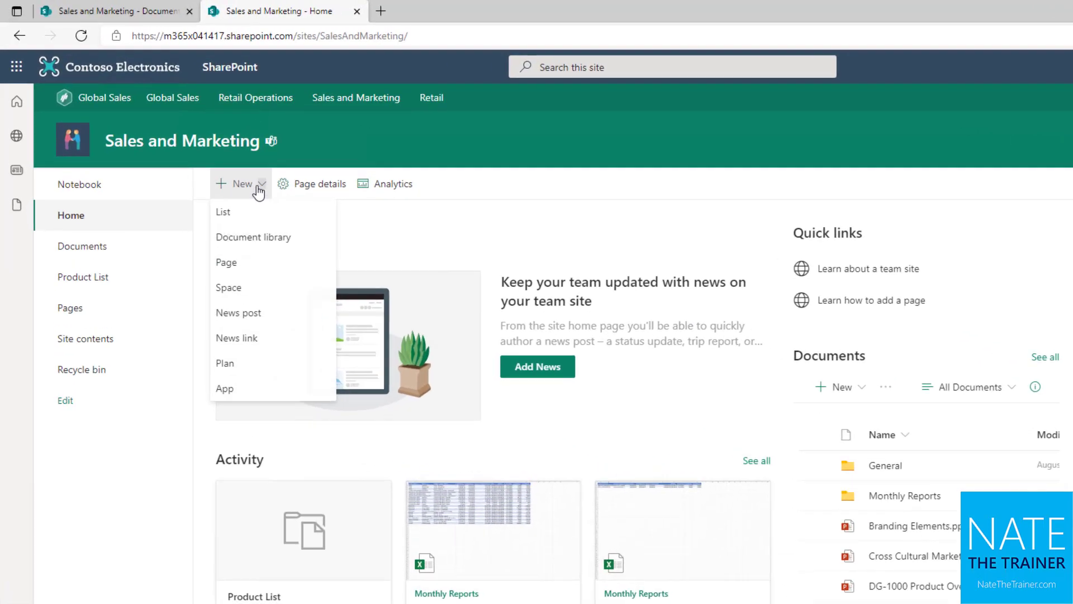
left_click(228, 215)
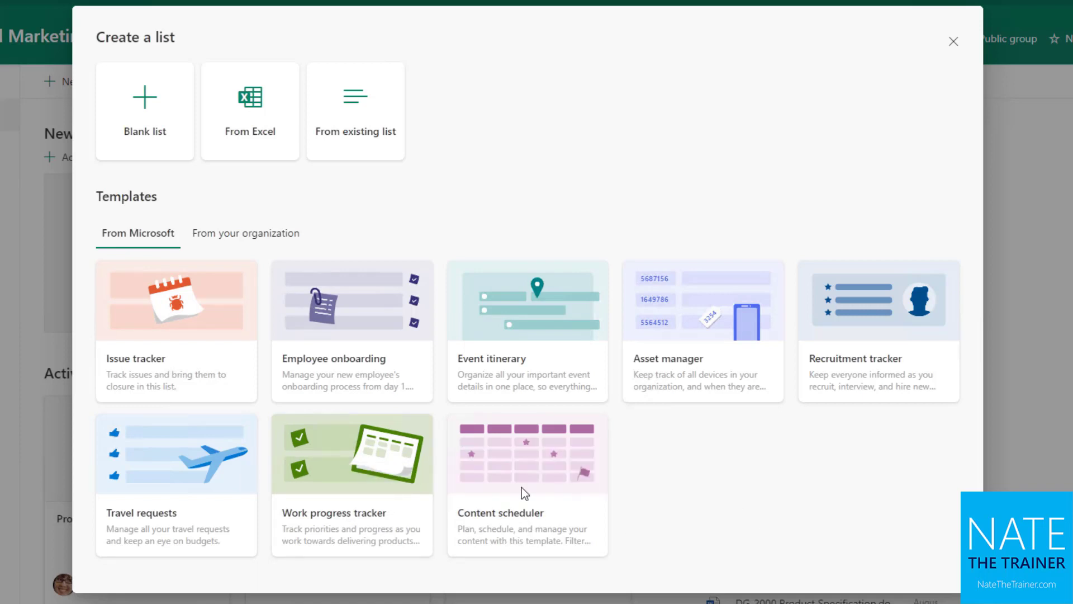
Preview the Travel requests template's columns and choose to use that template
left_click(163, 533)
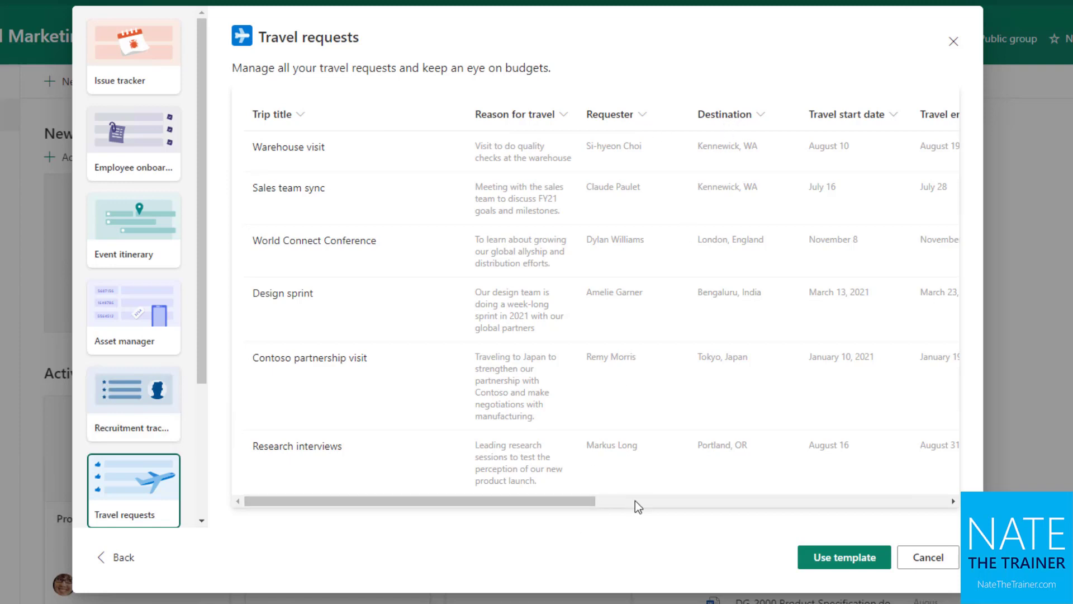
left_click_drag(589, 502, 941, 514)
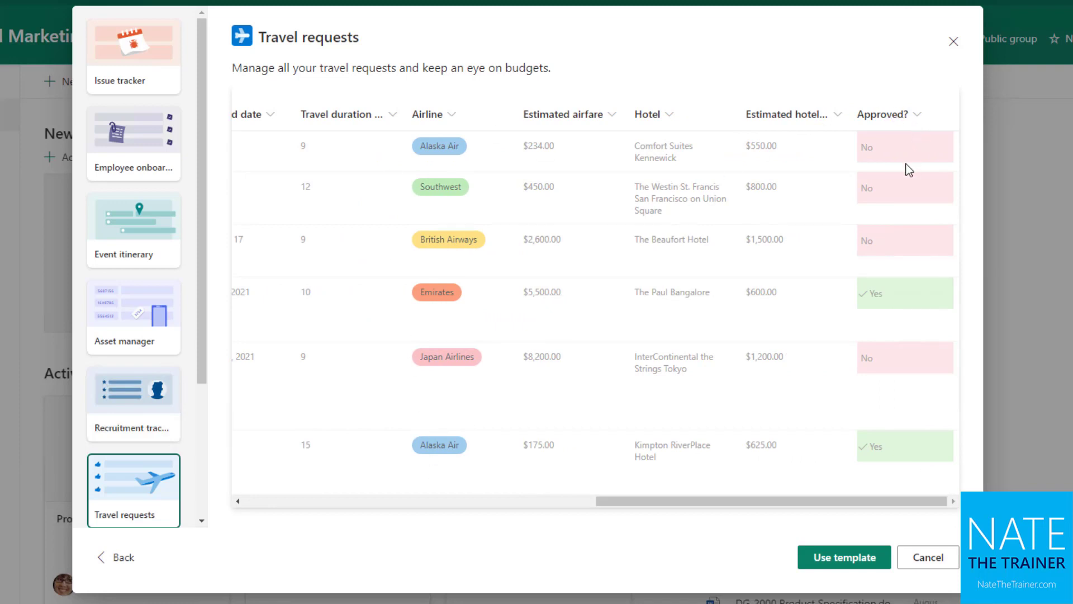
left_click(863, 562)
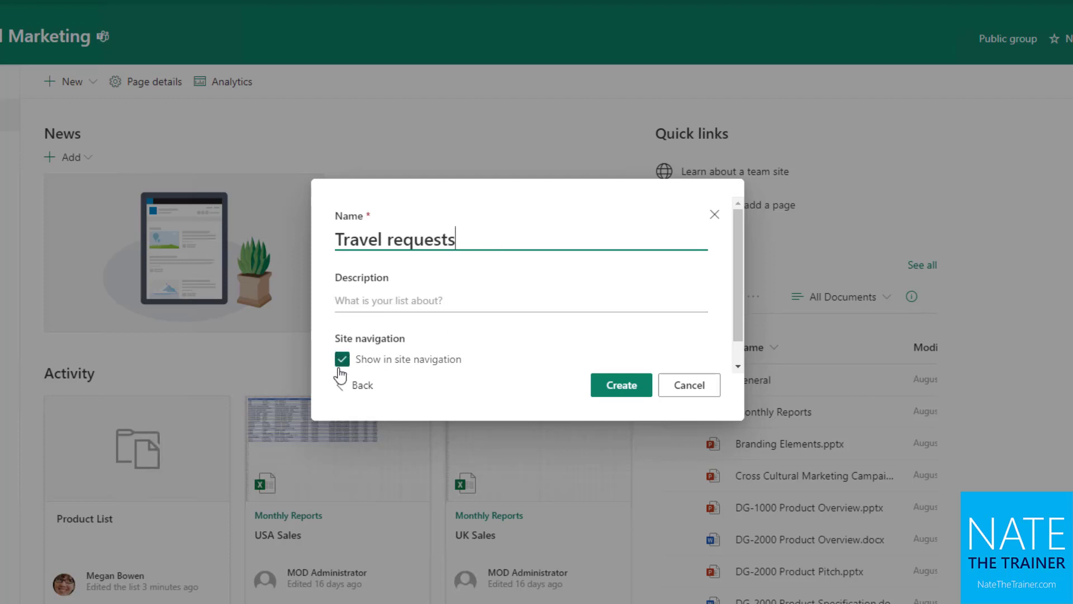
Create the Travel requests list from the naming dialog
left_click(635, 387)
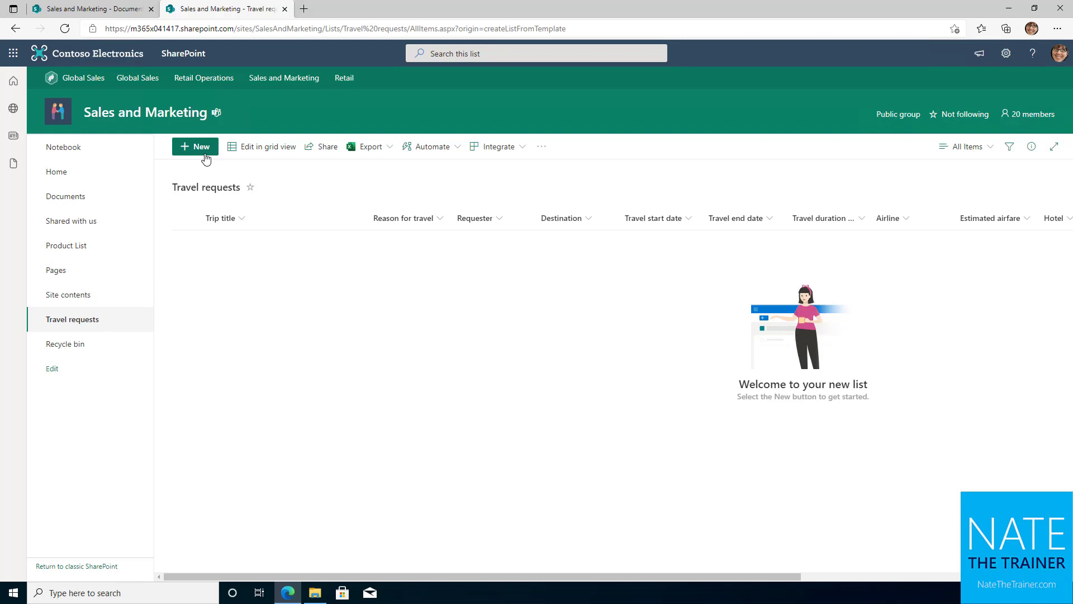
Start a travel request titled 'SharePoint Fest' with the requester chosen and Seattle as destination
left_click(204, 156)
left_click(195, 150)
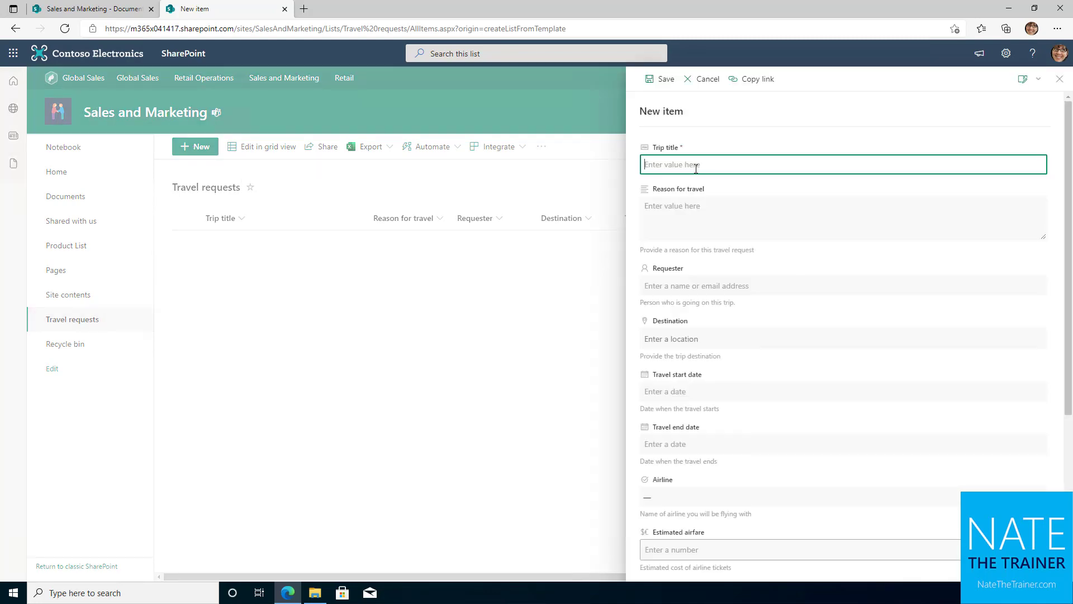
type("SharePoint Fest")
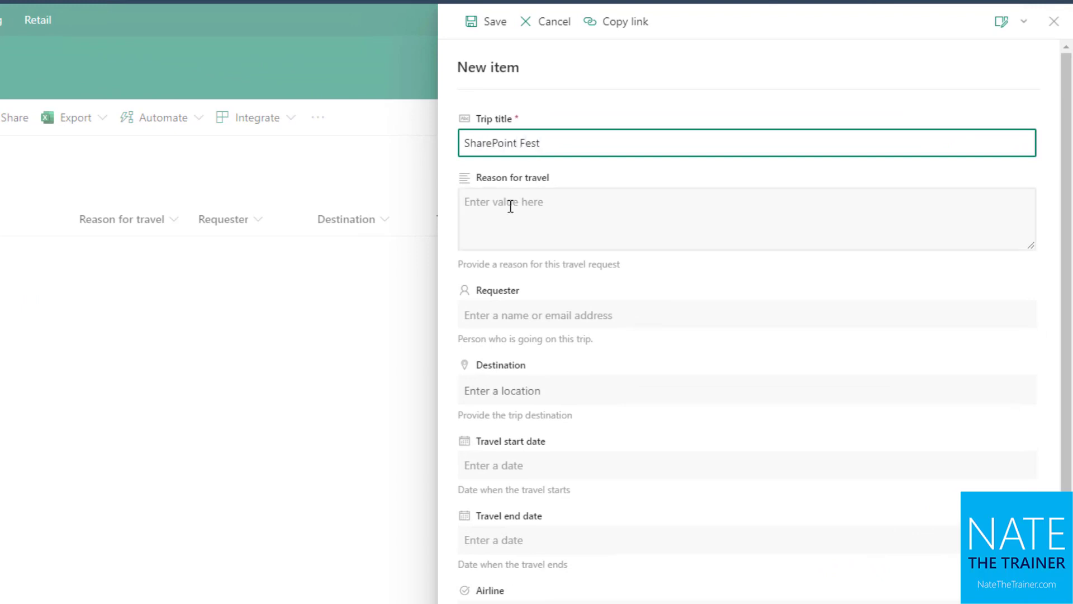
left_click(585, 311)
type("adele")
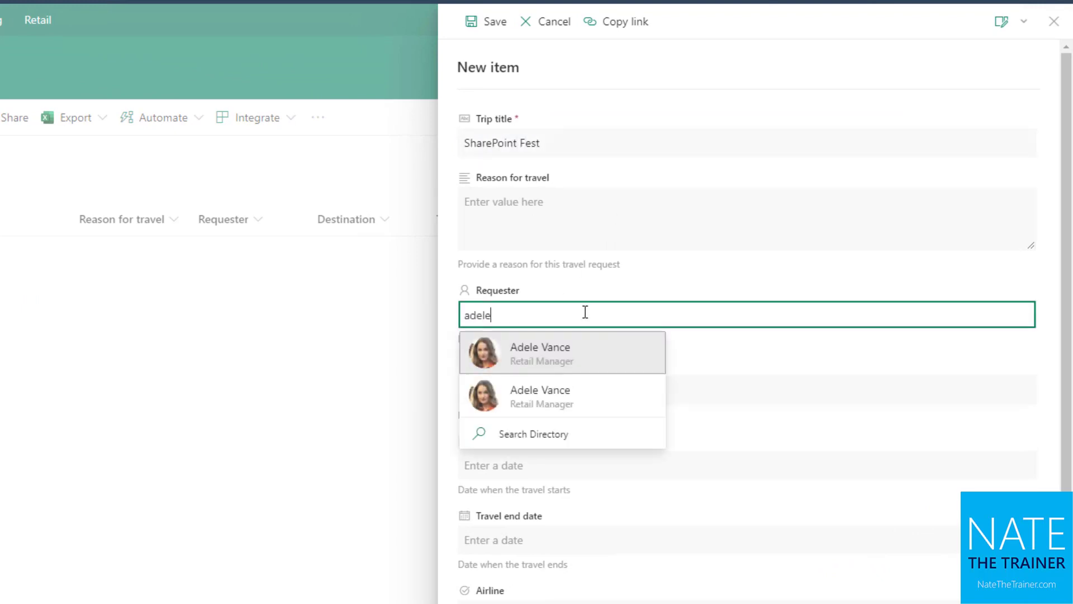
left_click(579, 360)
left_click(574, 380)
type("Seattle")
left_click(839, 423)
scroll(654, 434, "down", 2)
left_click(571, 286)
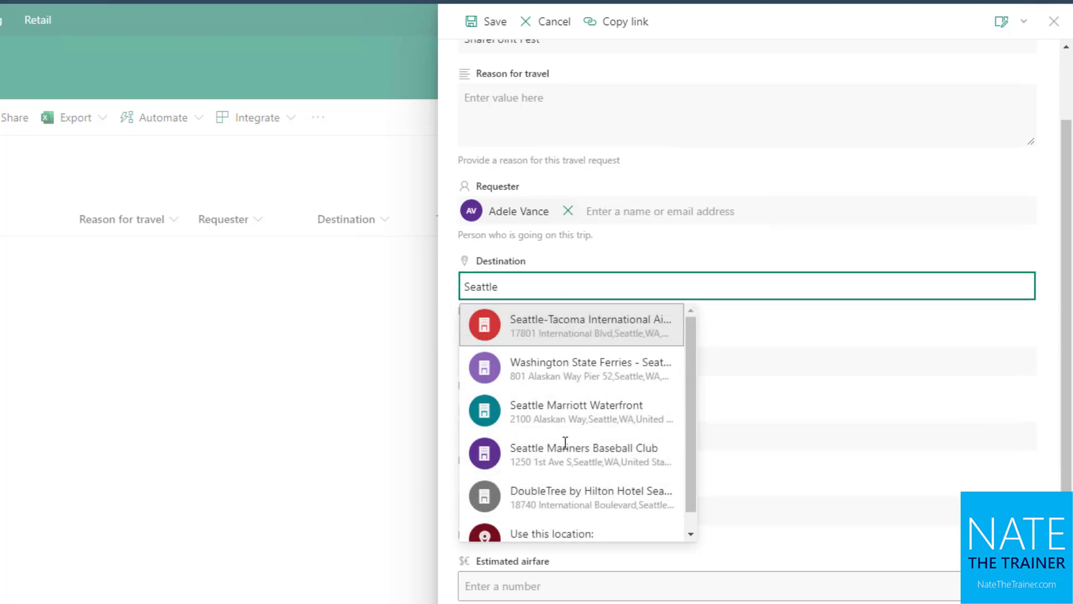
left_click(824, 320)
Set travel dates 13 to 24 September 2021 and Southwest as the airline
left_click(606, 369)
left_click(509, 494)
left_click(589, 436)
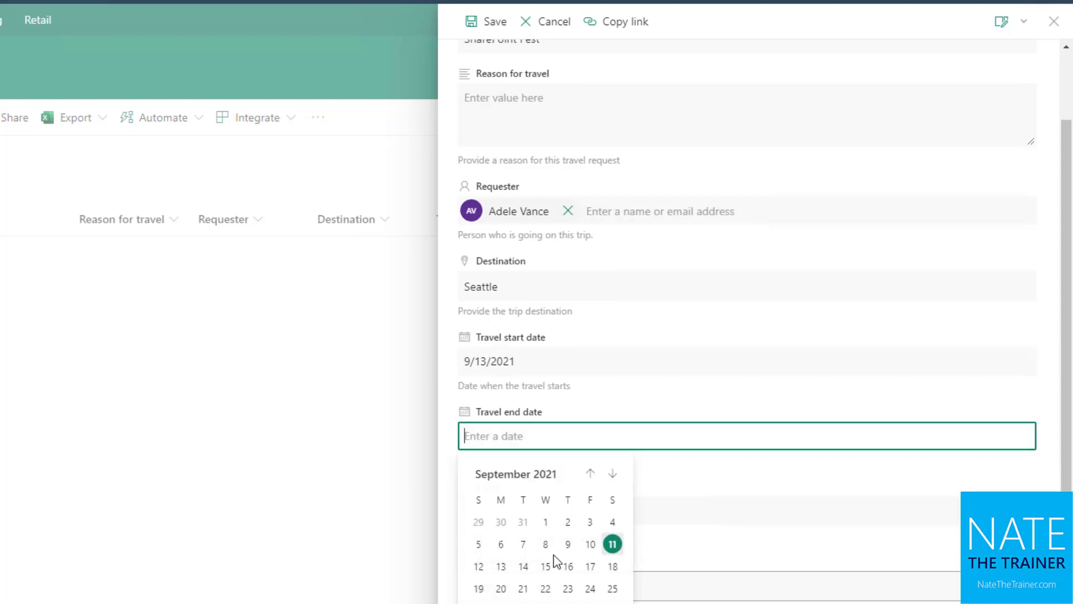
left_click(589, 587)
scroll(570, 434, "down", 2)
left_click(570, 435)
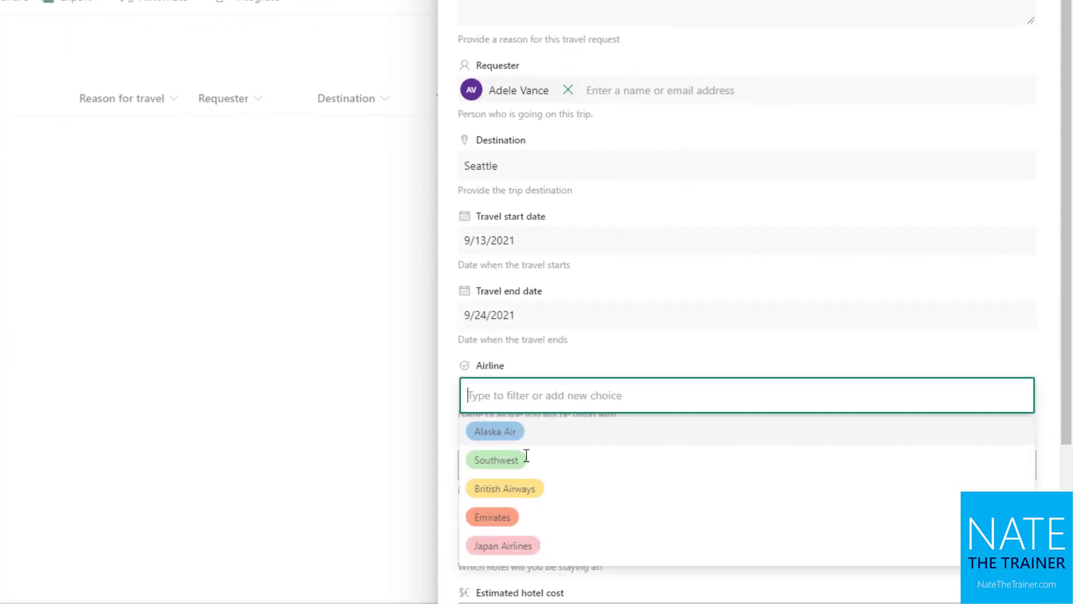
left_click(522, 466)
Enter estimated airfare 1342 and hotel cost 12342, then save the request
scroll(709, 439, "down", 4)
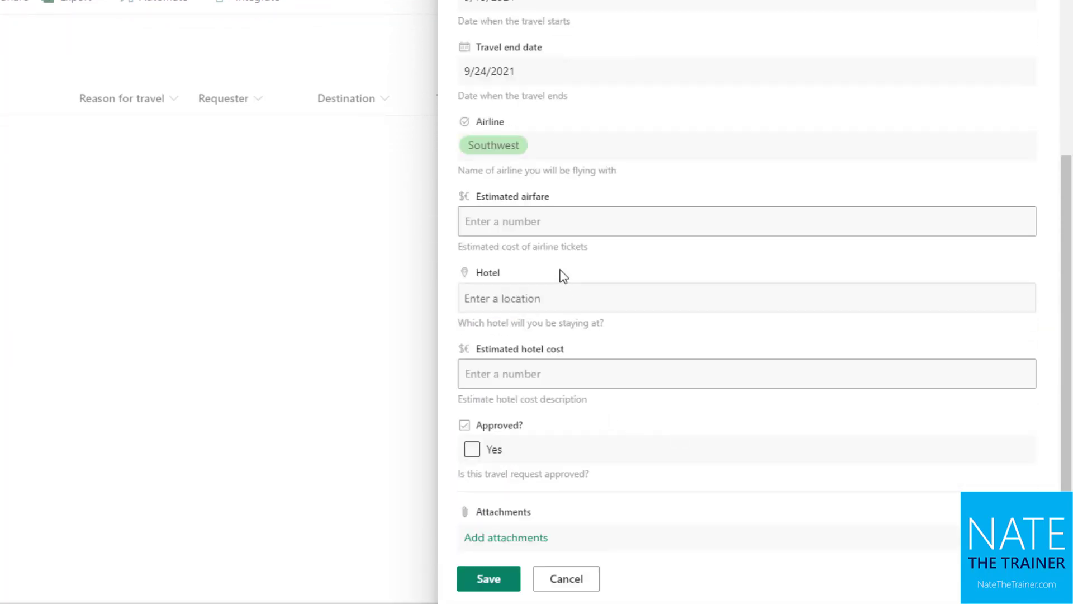
left_click(549, 224)
type("1342")
left_click(553, 298)
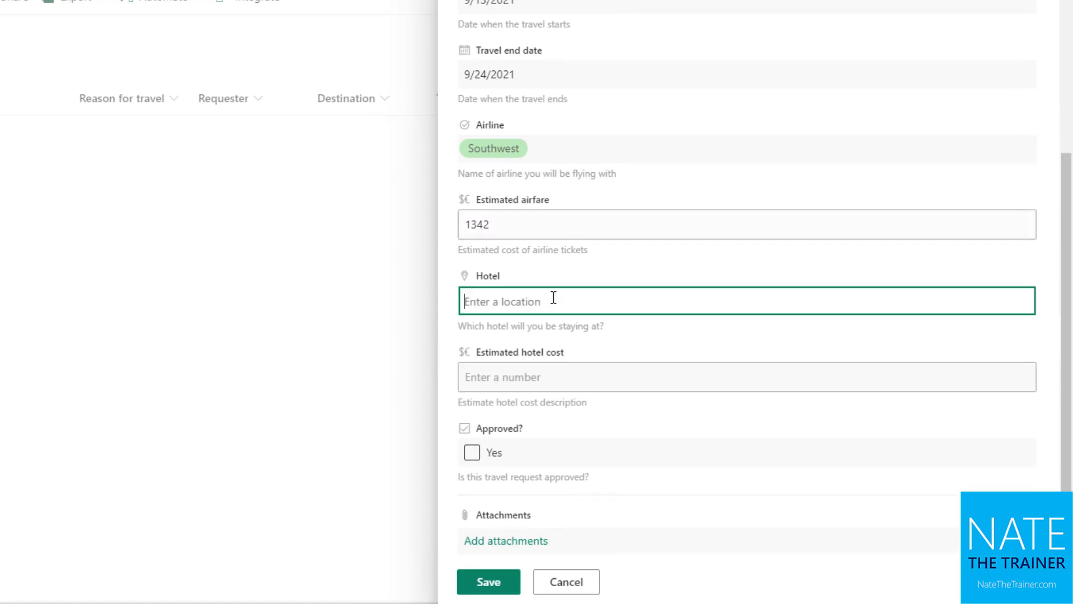
left_click(598, 385)
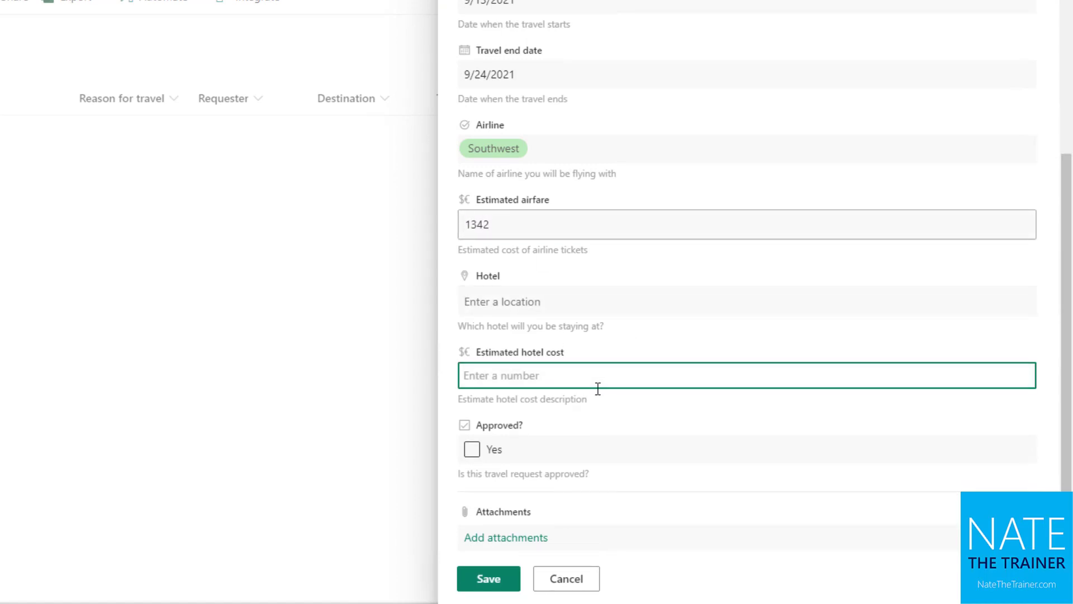
type("12342")
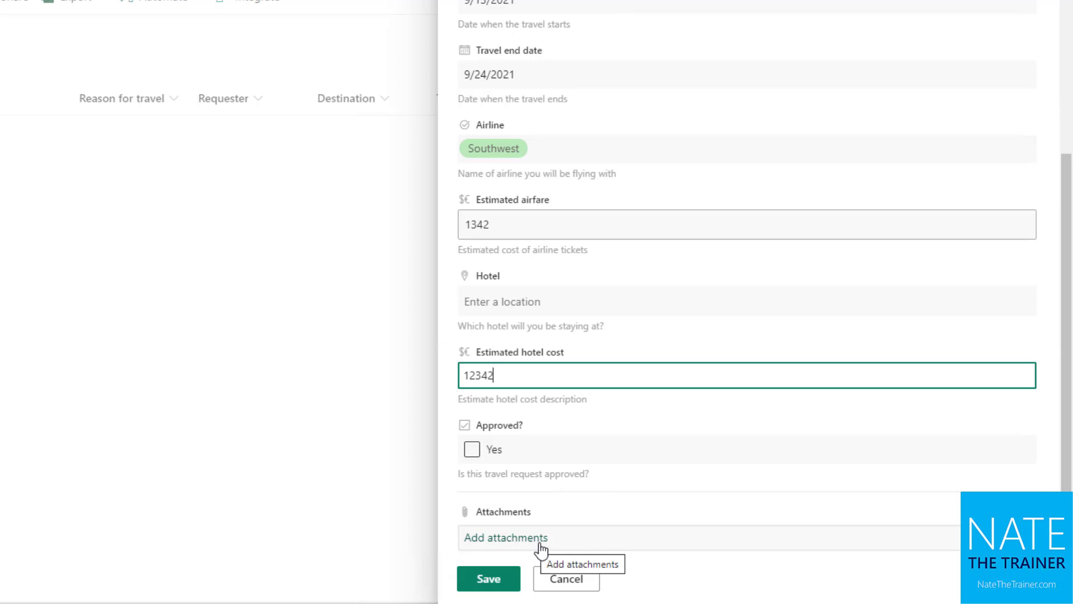
left_click(507, 577)
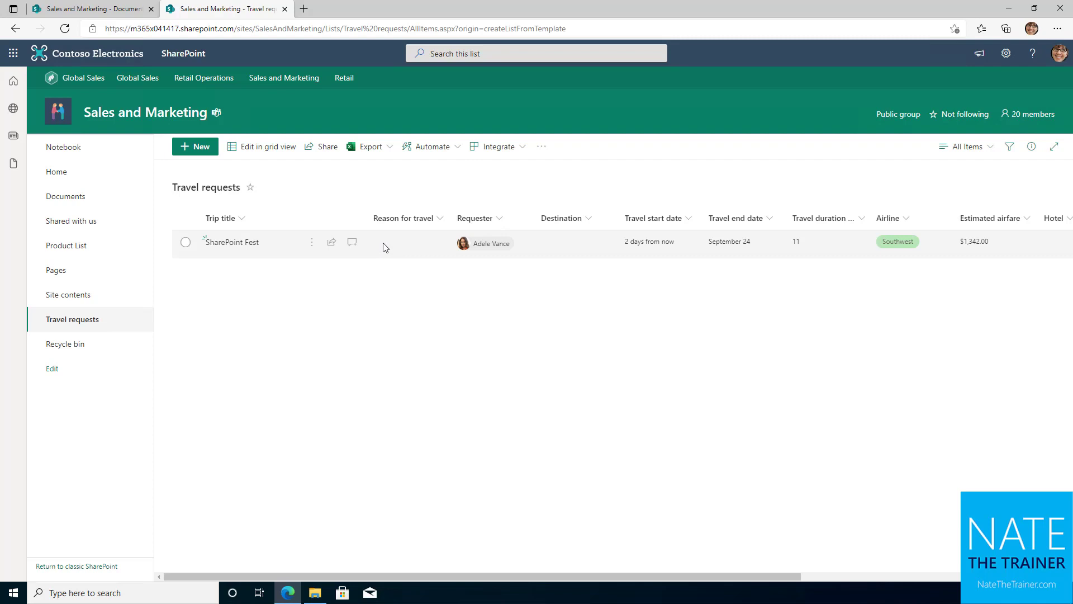
Open the SharePoint Fest item's details and scroll down its panel
left_click(230, 243)
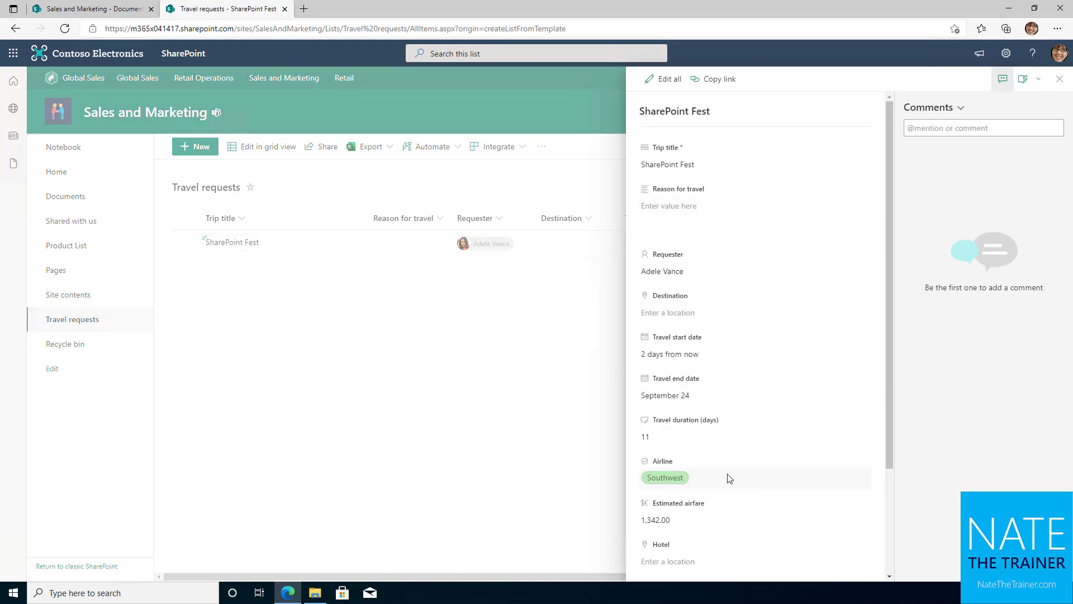
left_click(697, 442)
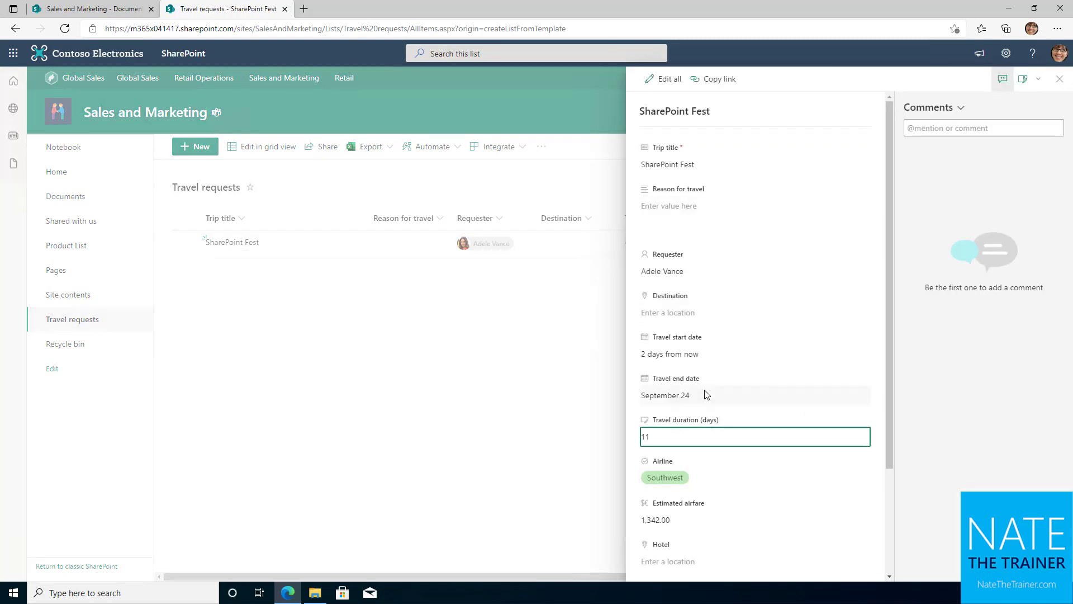
scroll(698, 486, "down", 2)
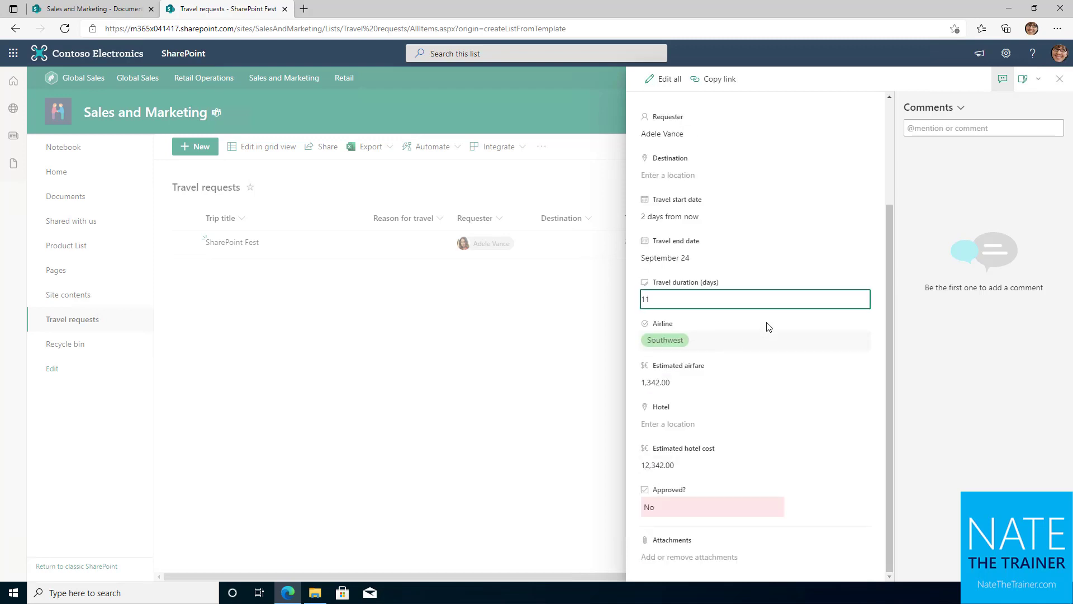
left_click(988, 130)
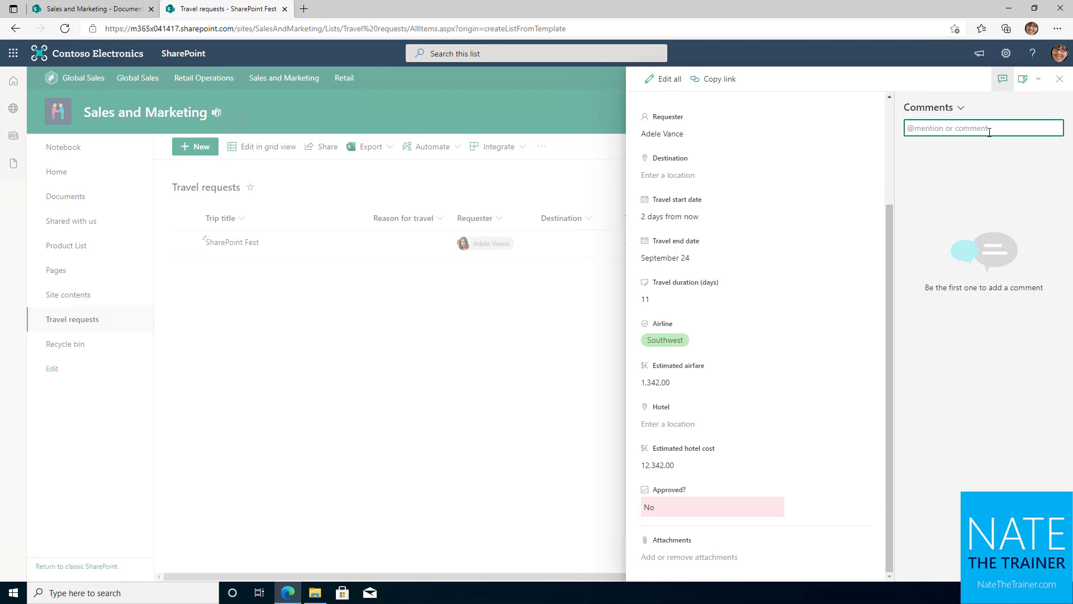
type("@patt")
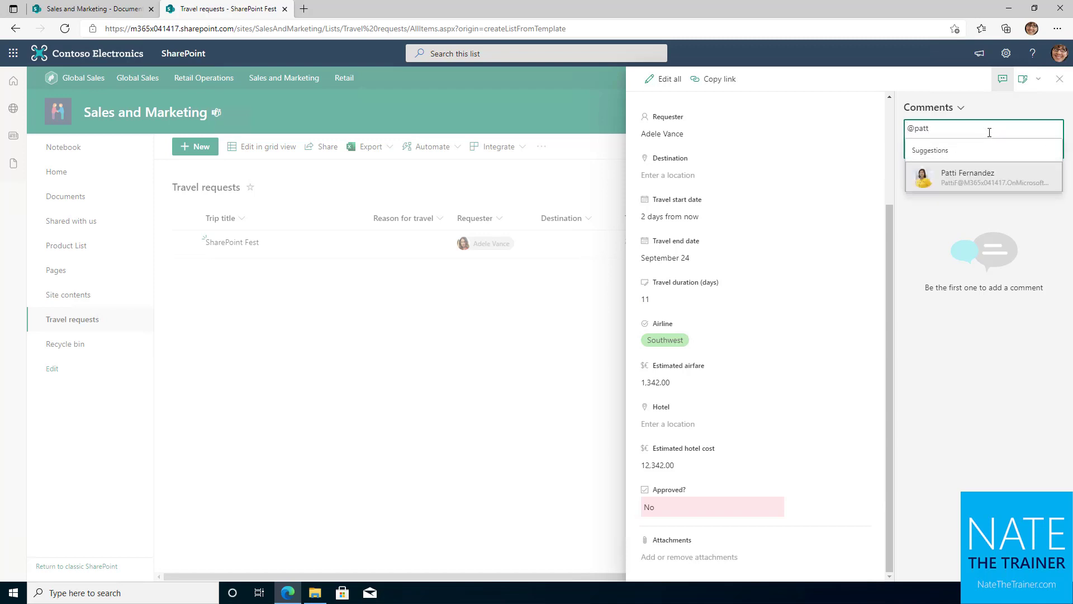
left_click(977, 183)
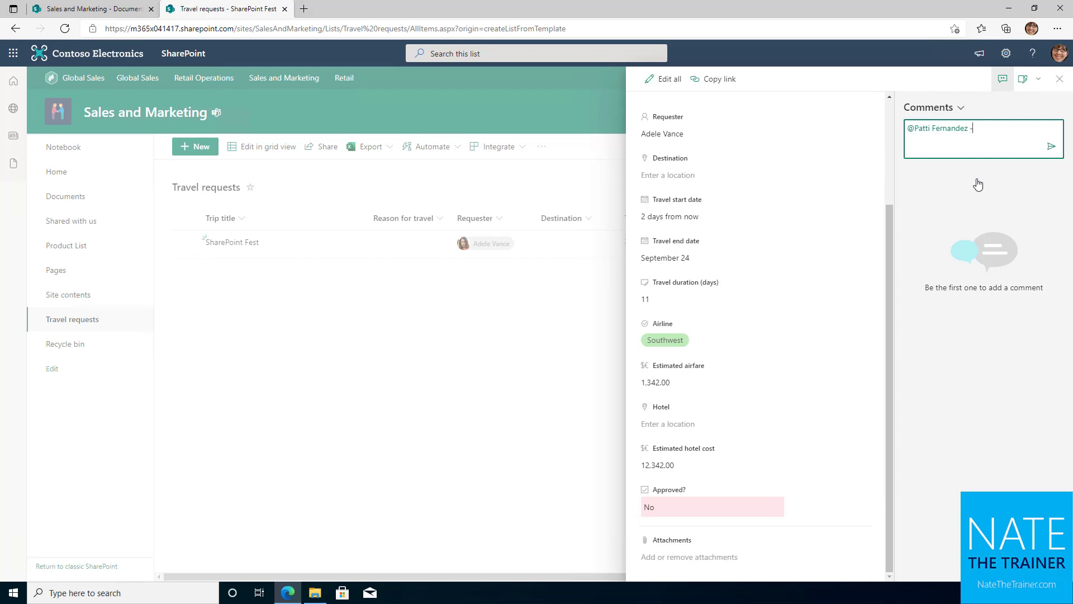
type("- can you please approve this request?")
key("Return")
mouse_move(970, 180)
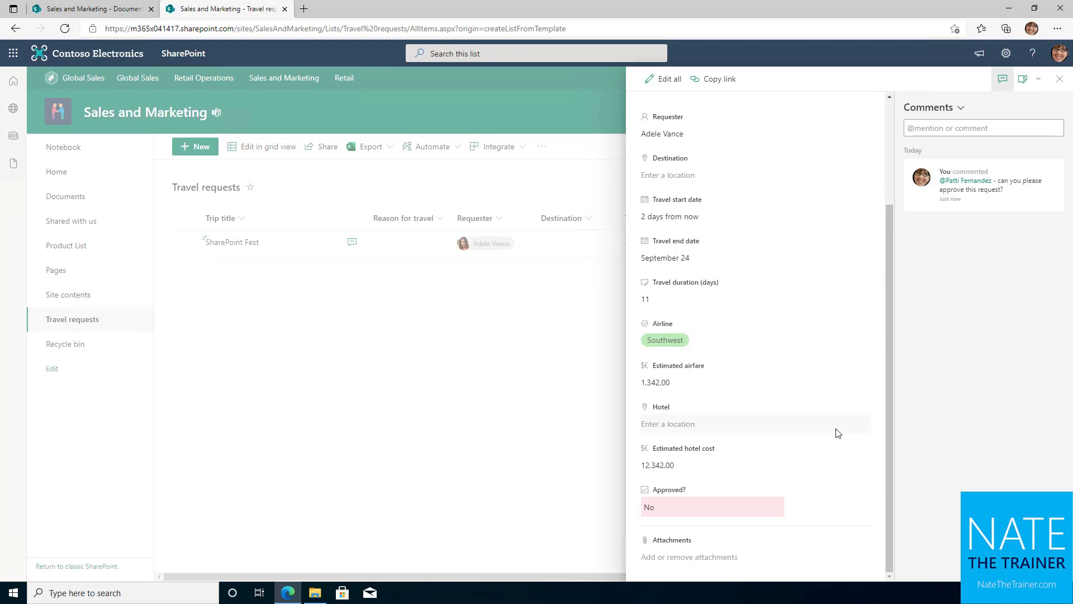
Set Approved? to Yes on the SharePoint Fest request and close its details
left_click(668, 514)
left_click(651, 509)
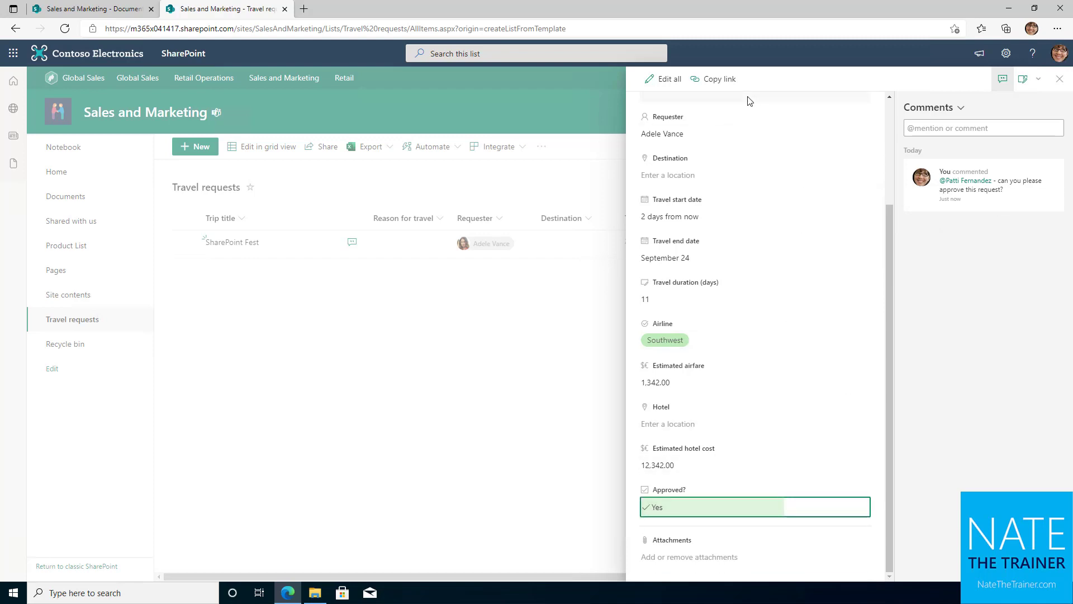
left_click(1060, 83)
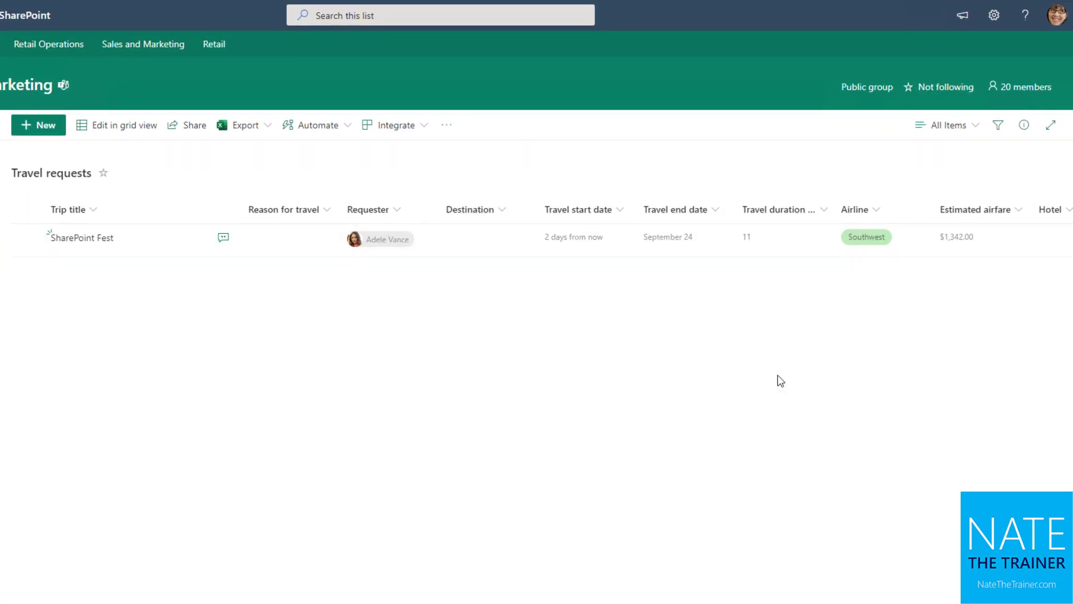
Delete the Destination column through its column settings and confirm
left_click(503, 214)
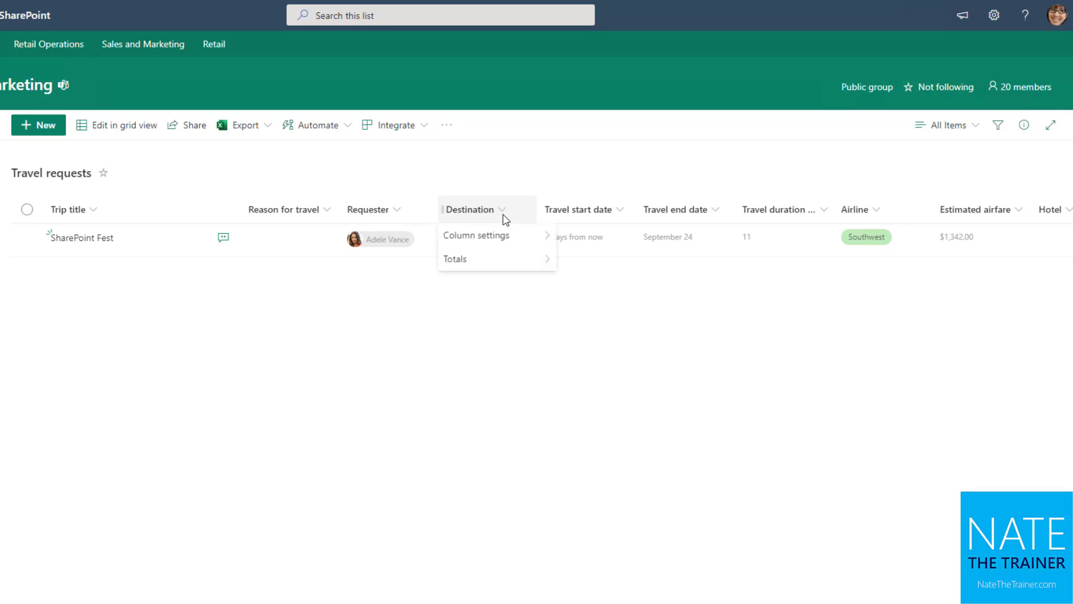
mouse_move(506, 239)
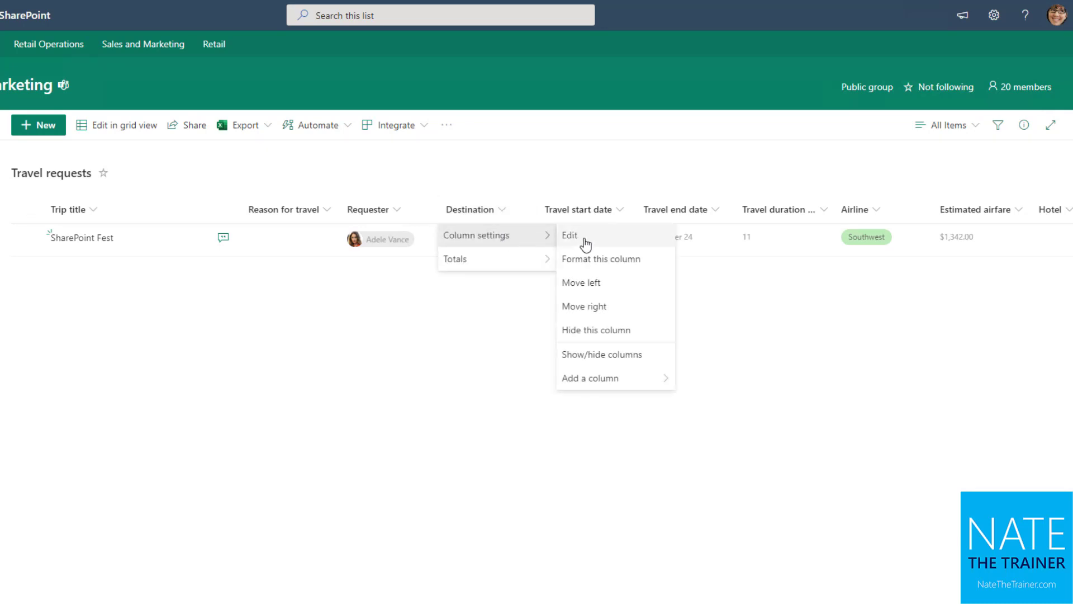
left_click(583, 241)
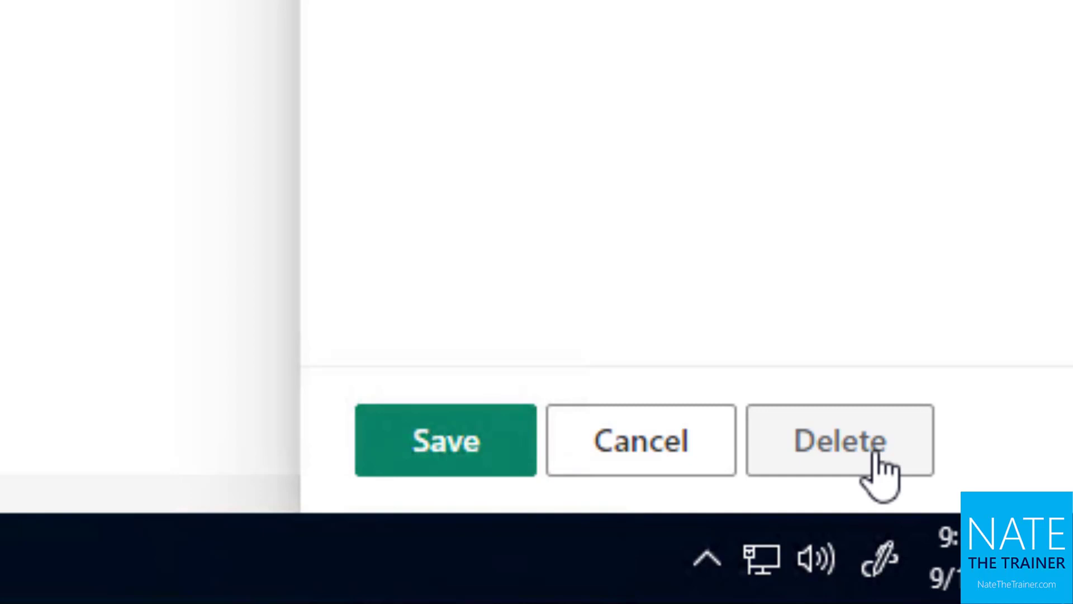
left_click(875, 456)
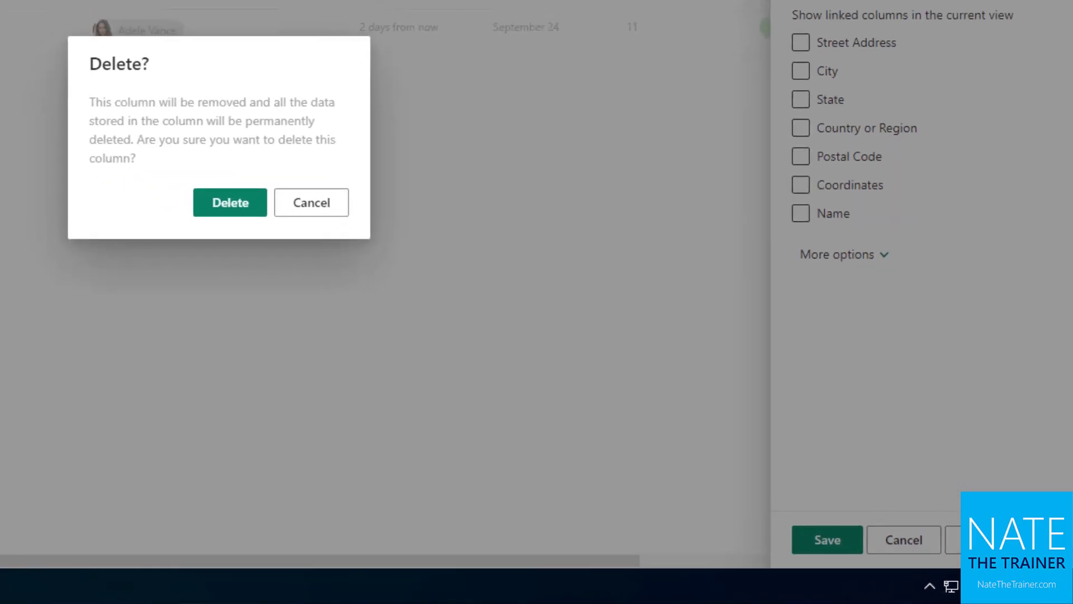
left_click(228, 208)
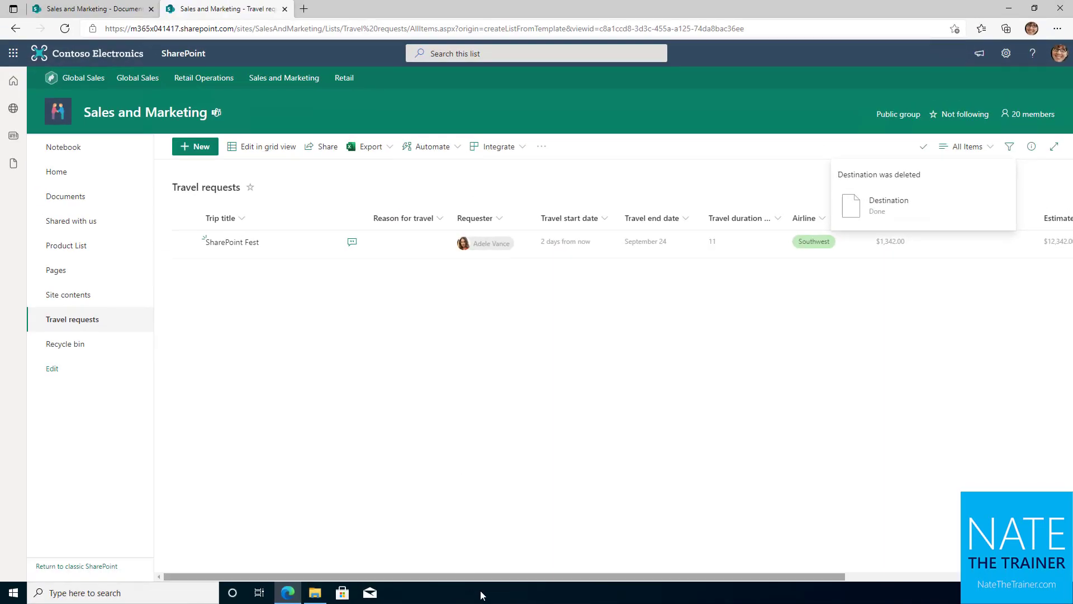
Scroll right to view addable column types, then view the requester's profile details
left_click_drag(492, 576, 710, 576)
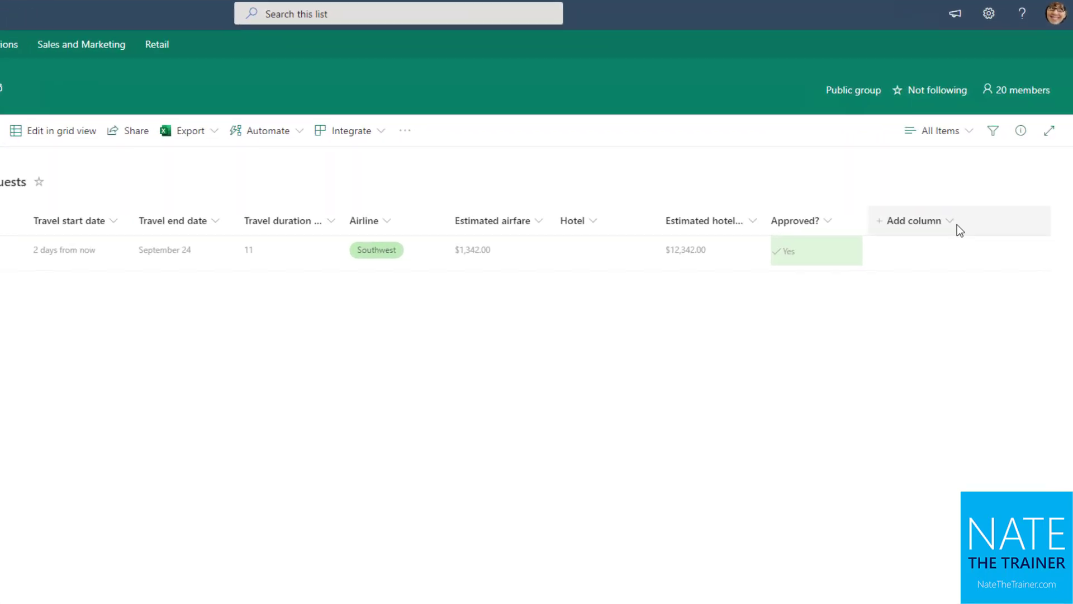
left_click(957, 223)
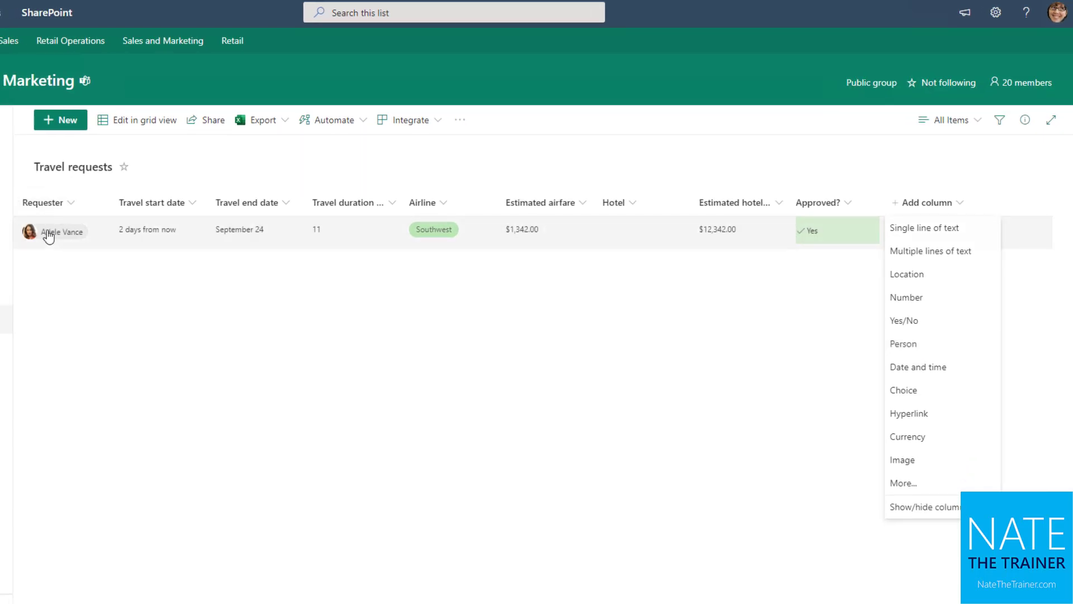
left_click(49, 234)
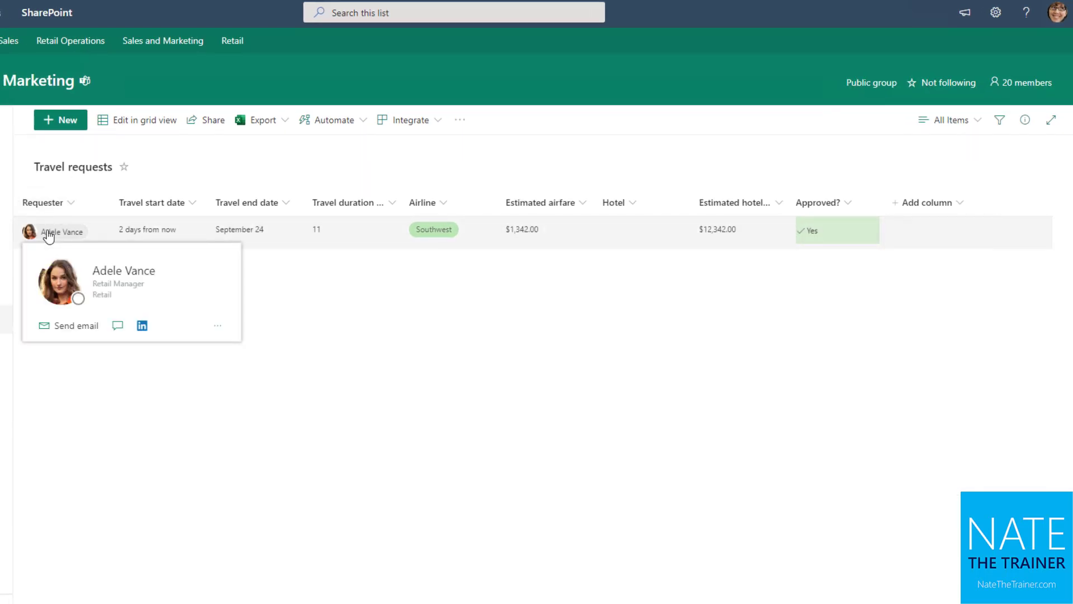
mouse_move(83, 342)
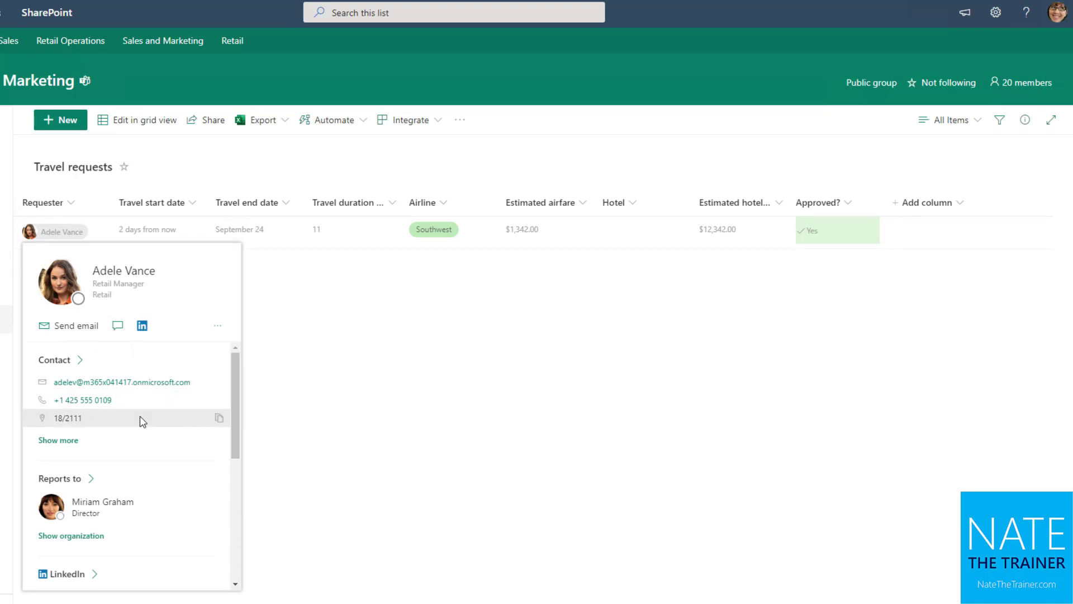
Reopen the + Add column list of column types
scroll(115, 438, "down", 4)
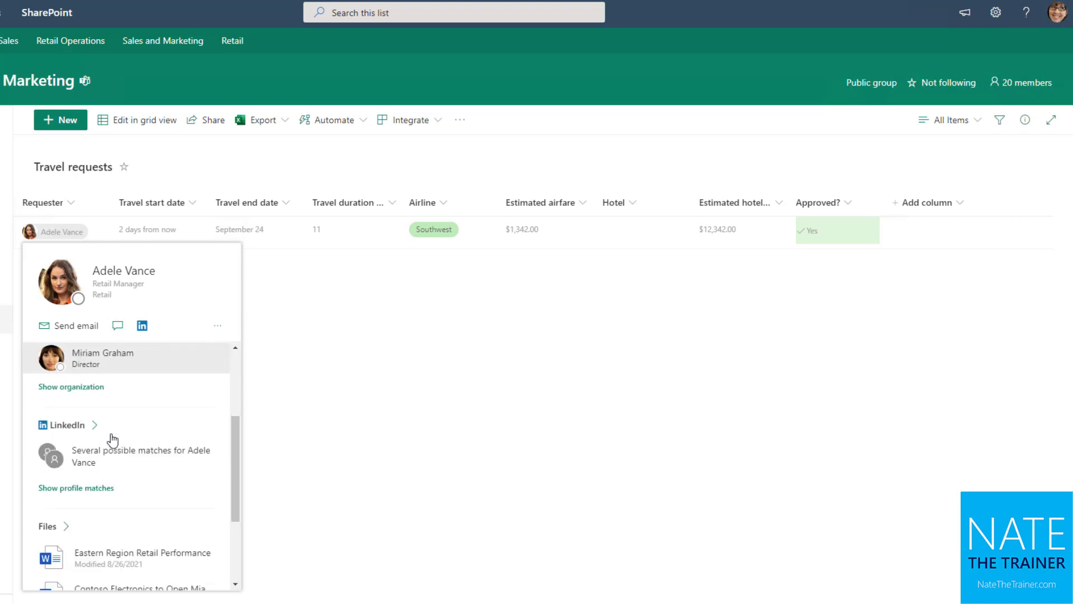
scroll(114, 438, "down", 1)
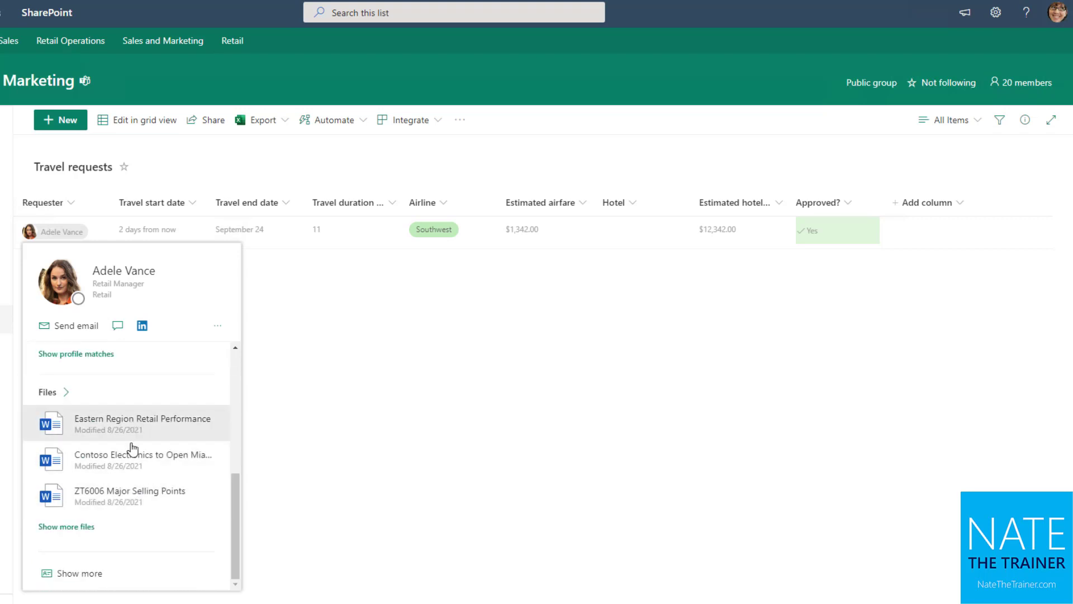
scroll(148, 425, "up", 2)
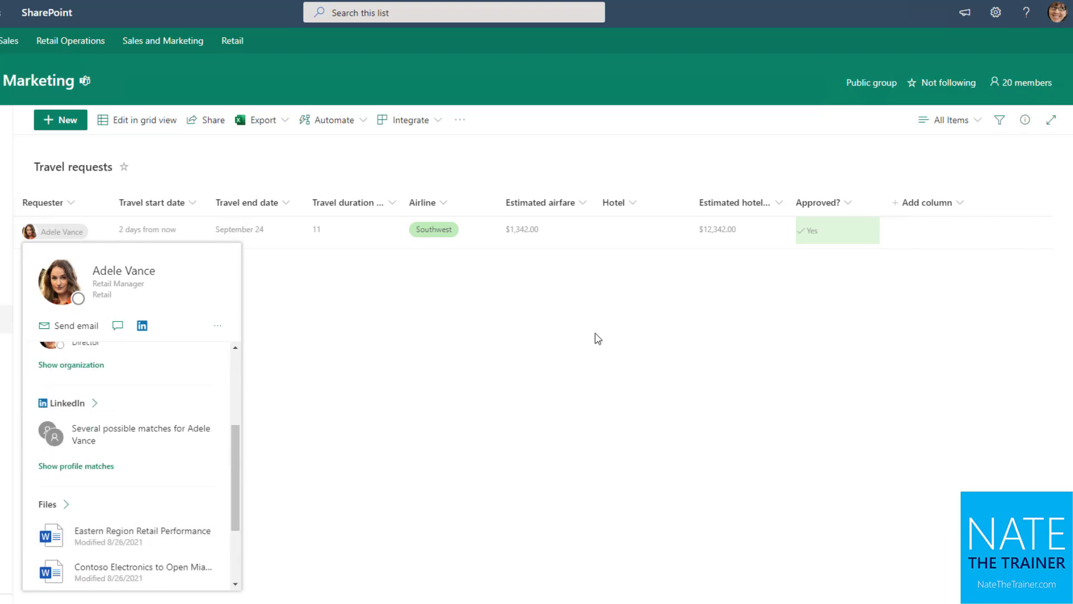
left_click(958, 215)
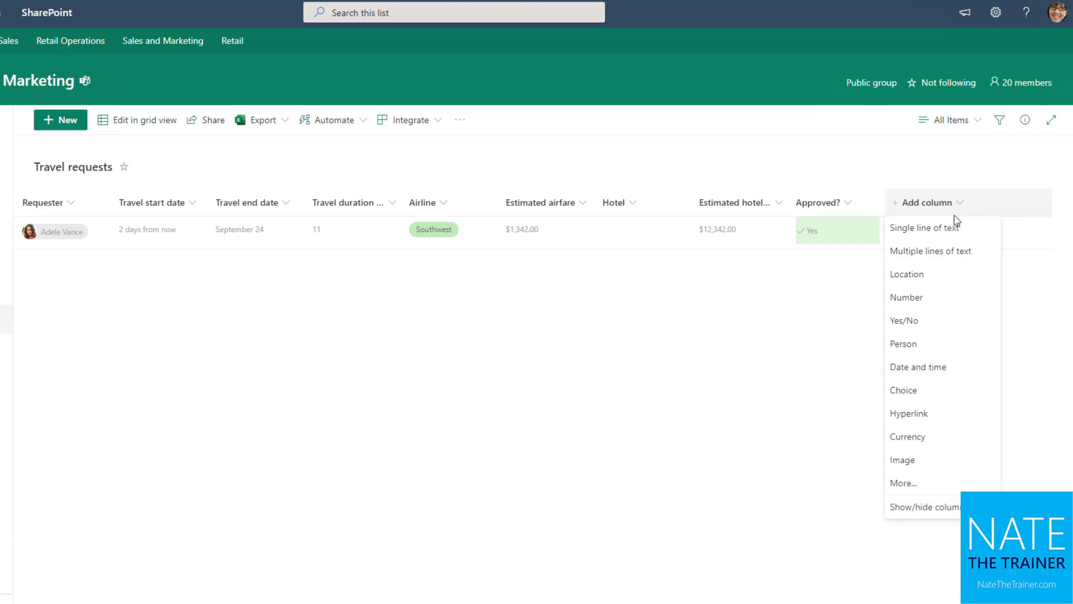
Add a date and time column named 'Approval Due Date' to Travel requests
left_click(942, 372)
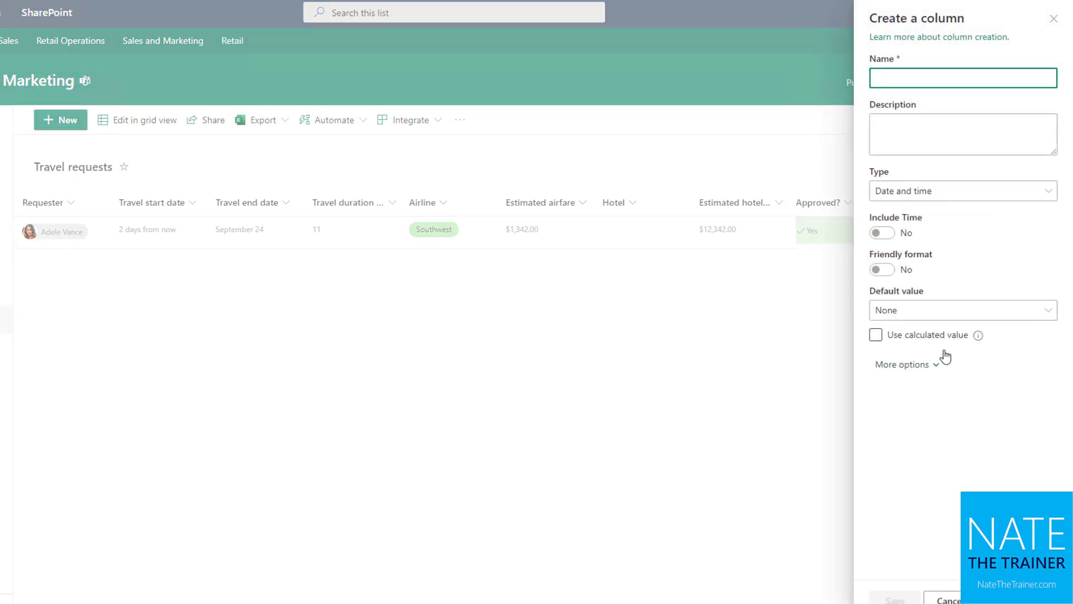
type("Approval Due Date")
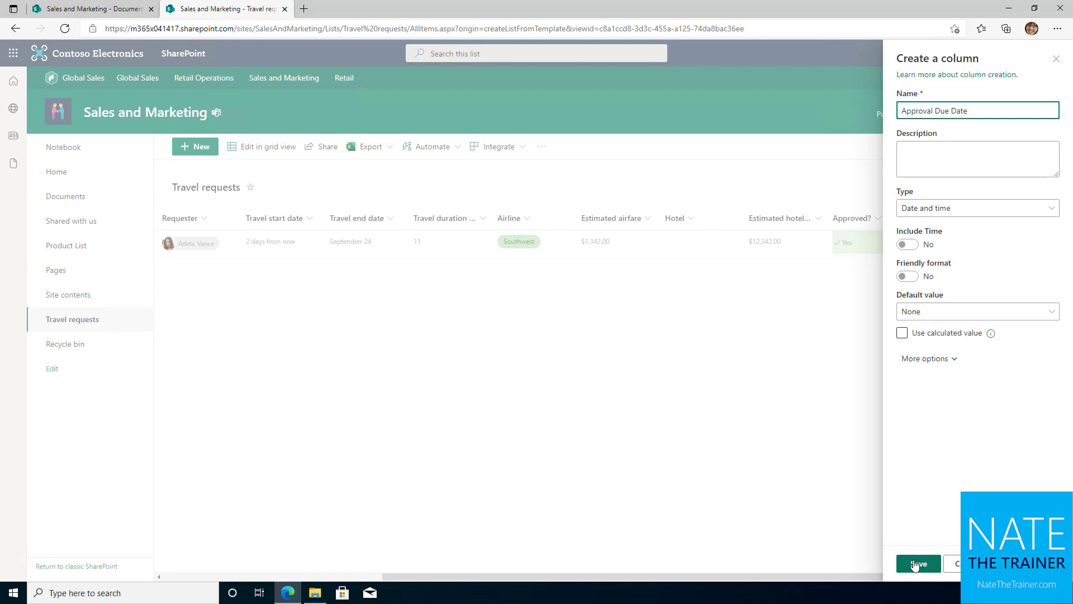
left_click(914, 564)
left_click(65, 28)
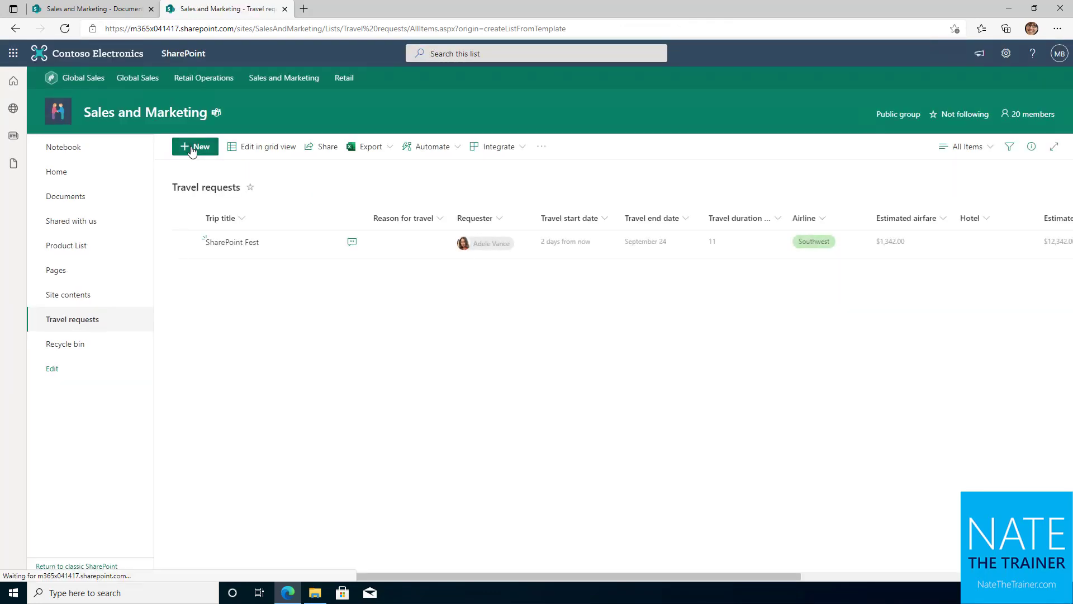
Try a new item with approval due date September 19, then discard it unsaved
left_click(194, 151)
scroll(882, 434, "down", 8)
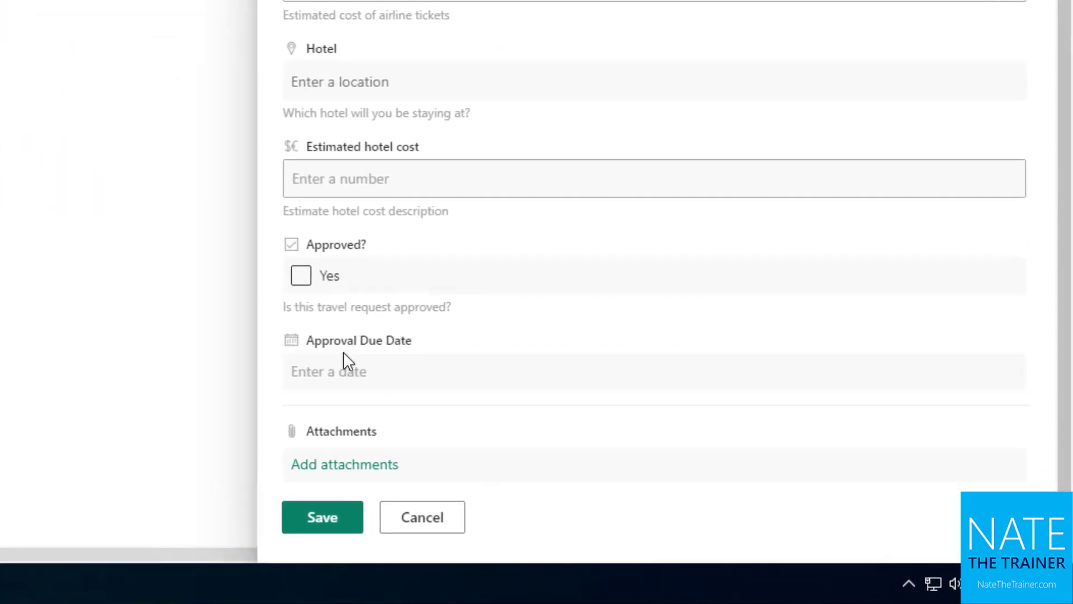
left_click(390, 371)
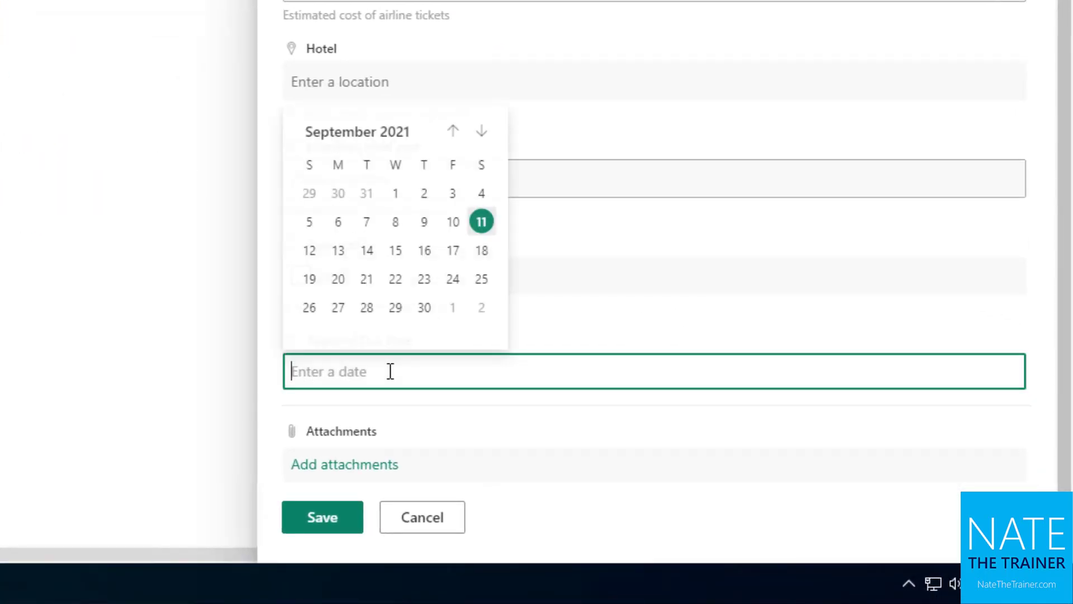
left_click(310, 277)
scroll(651, 277, "up", 8)
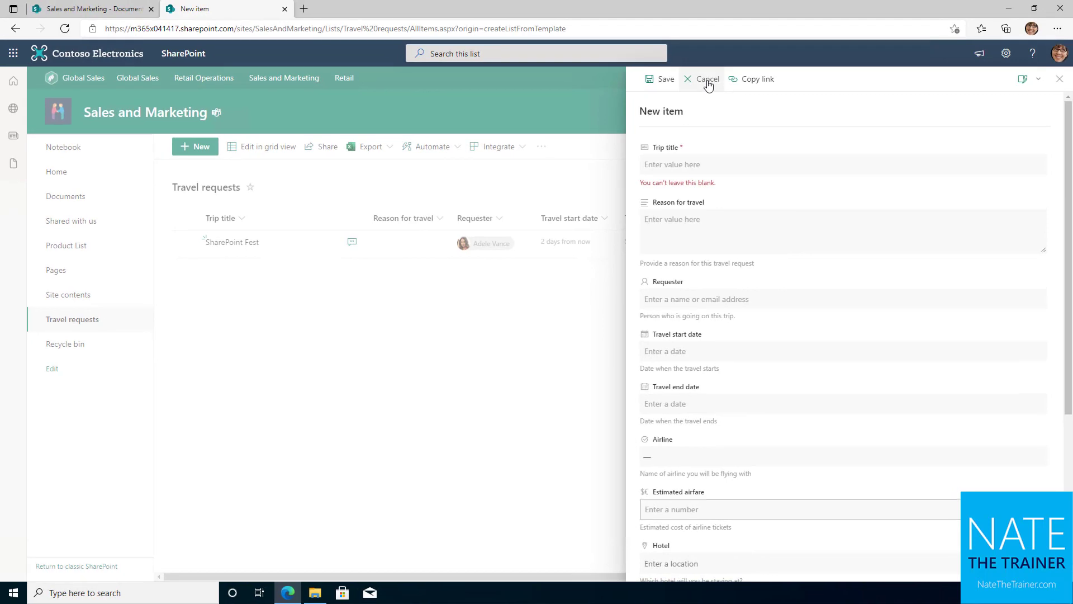
left_click(707, 82)
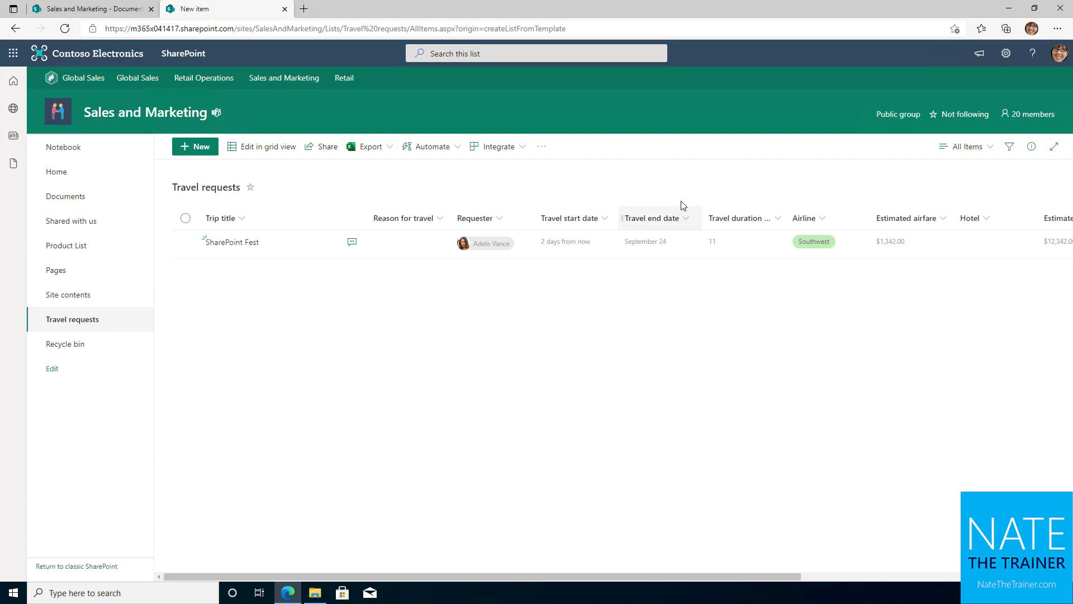
Open the Product List and start a new choice column named Status
left_click(67, 246)
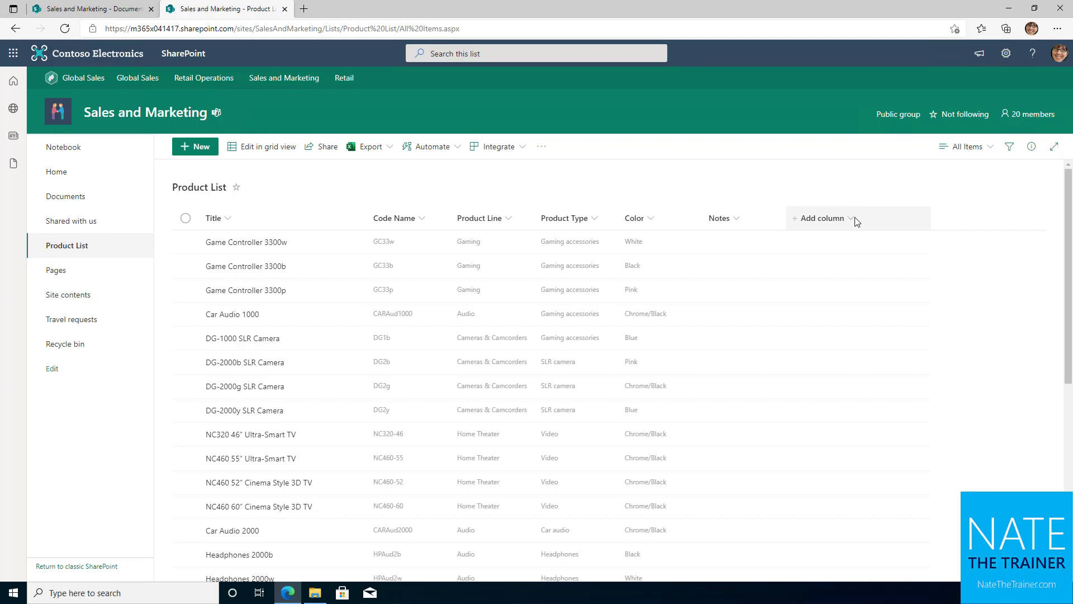
left_click(856, 222)
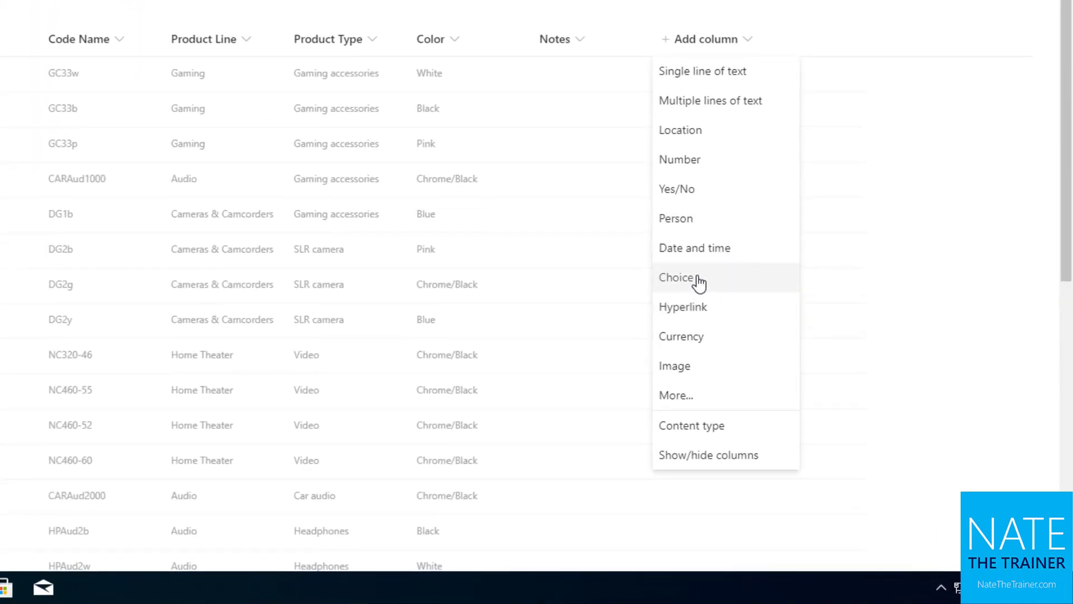
left_click(676, 277)
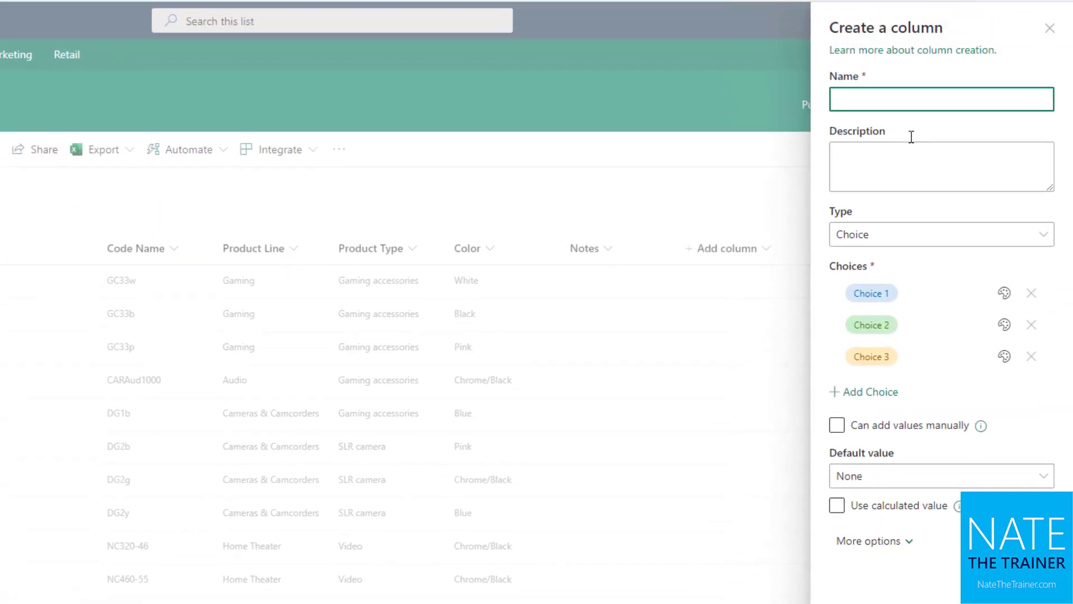
type("Status")
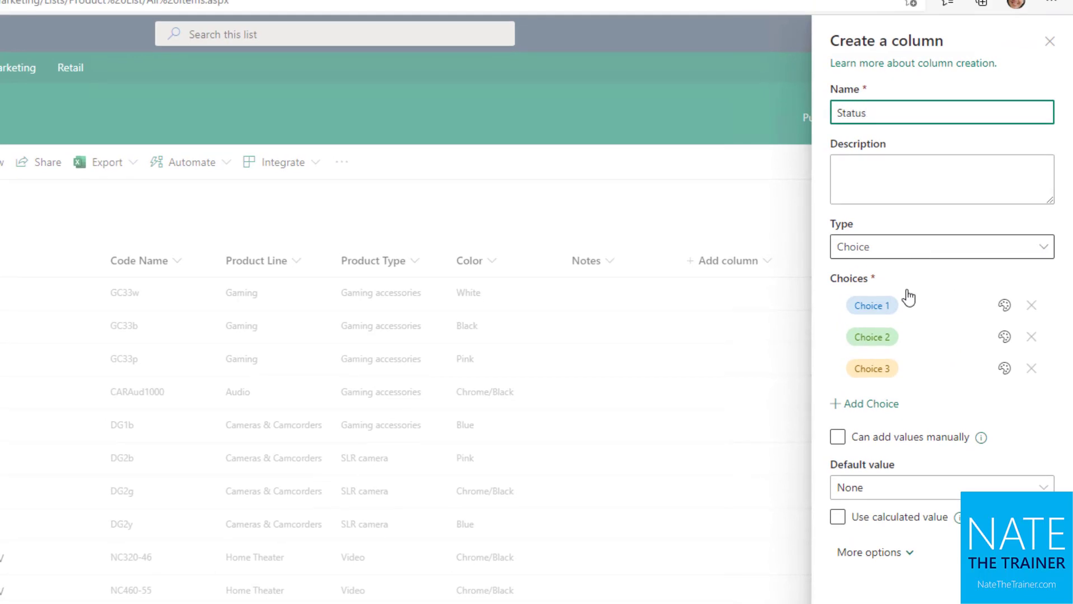
Enter choices Approved, Pending and Denied, default to Pending, and save the column
left_click(910, 302)
type("Approved")
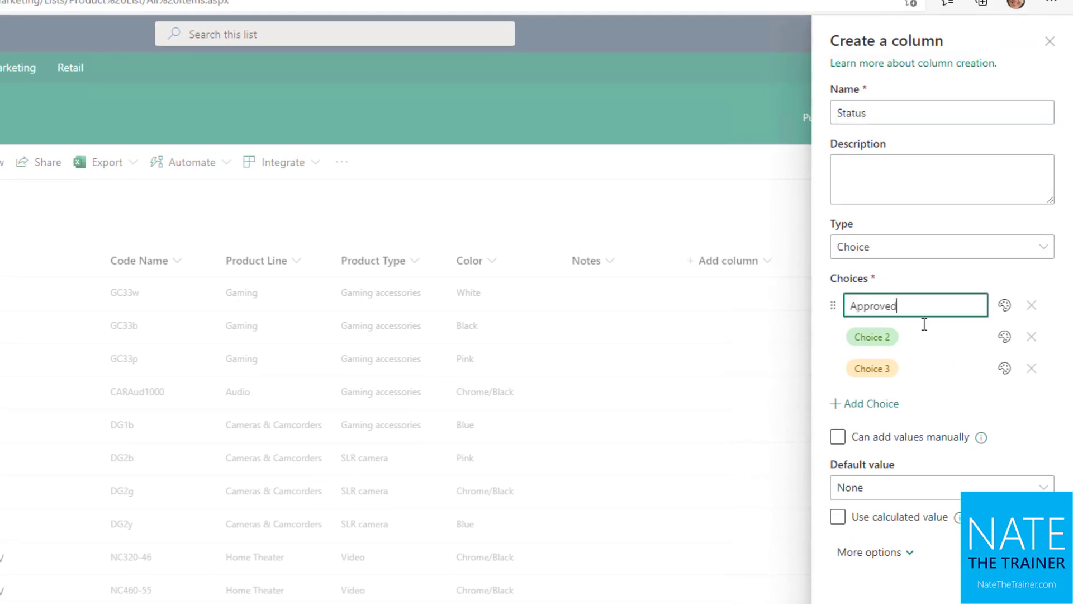
left_click(927, 339)
type("Pending")
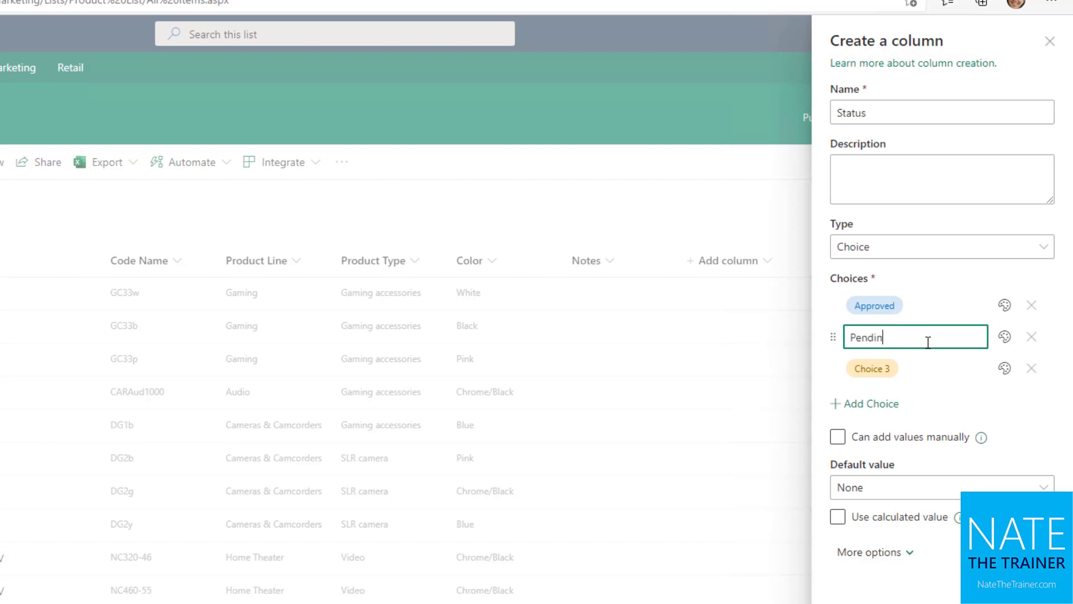
left_click(927, 372)
type("Denied")
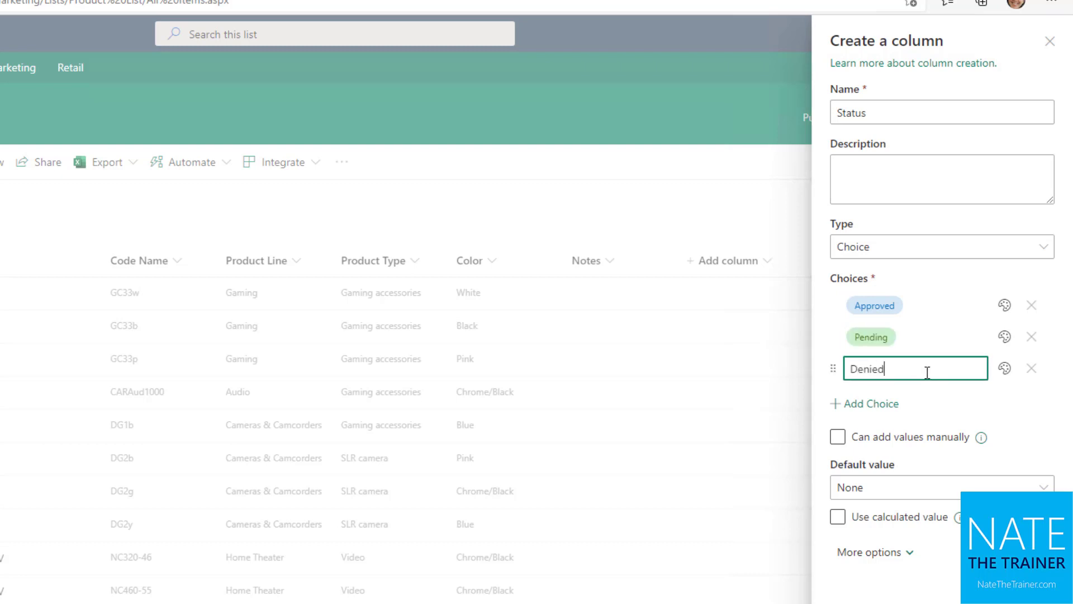
left_click(887, 487)
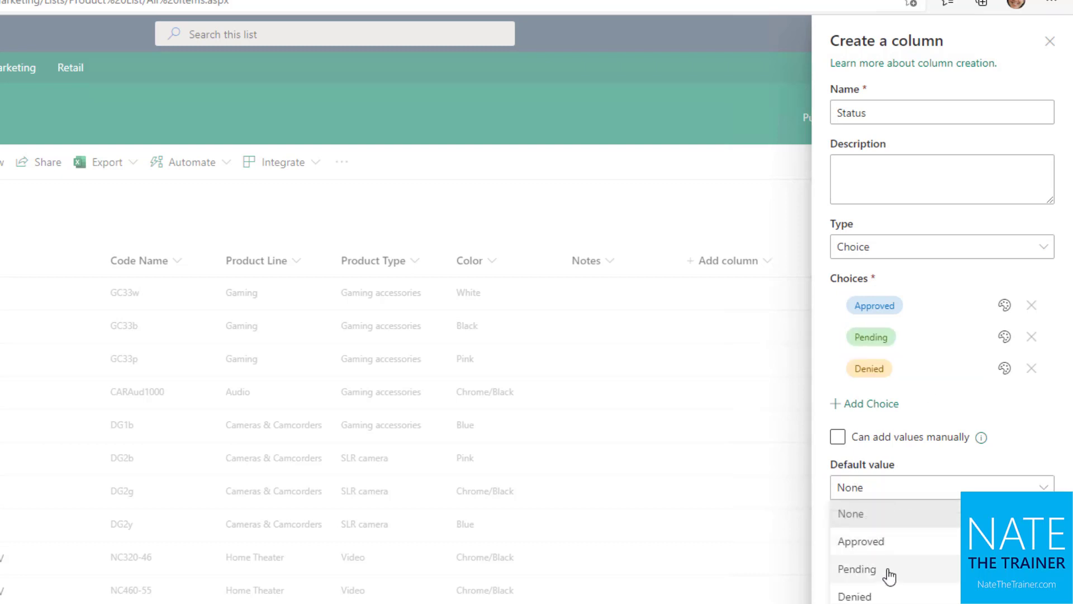
left_click(888, 571)
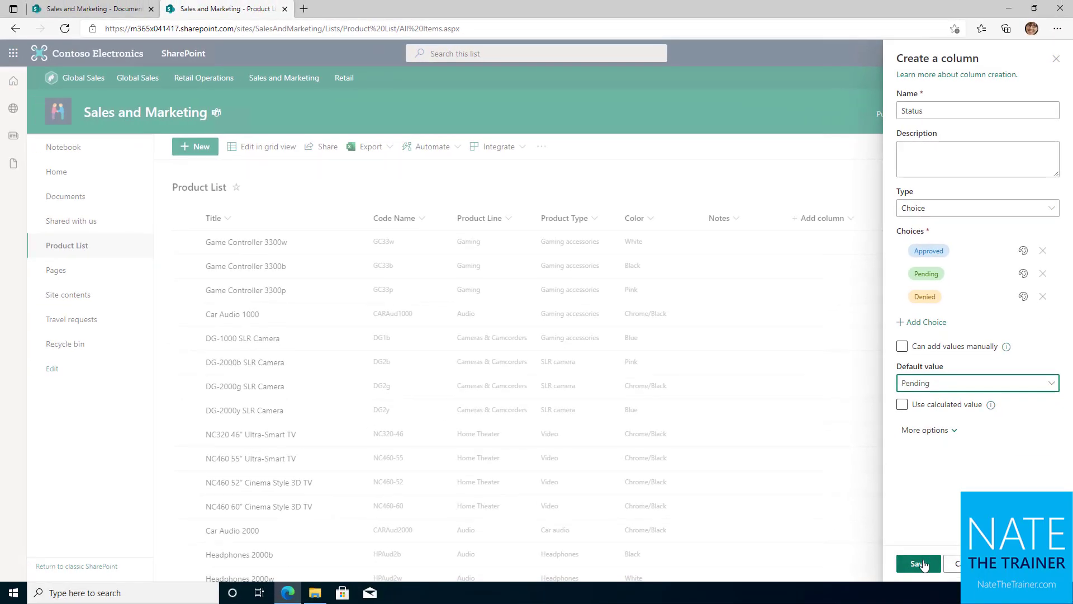
left_click(919, 563)
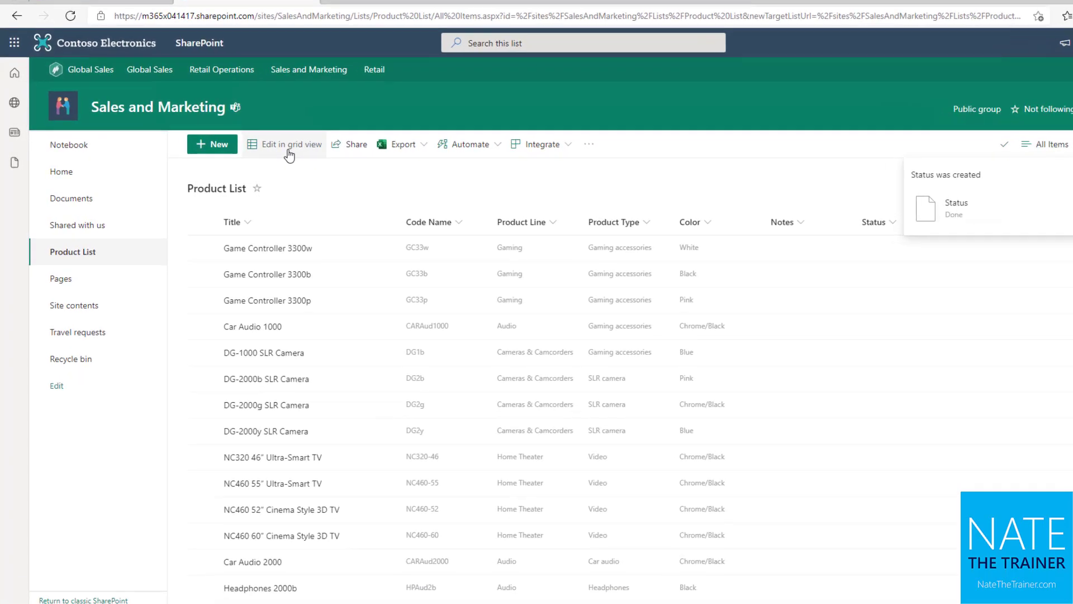
In grid view, set the first product's Status to Approved and fill it down to NC320
left_click(291, 153)
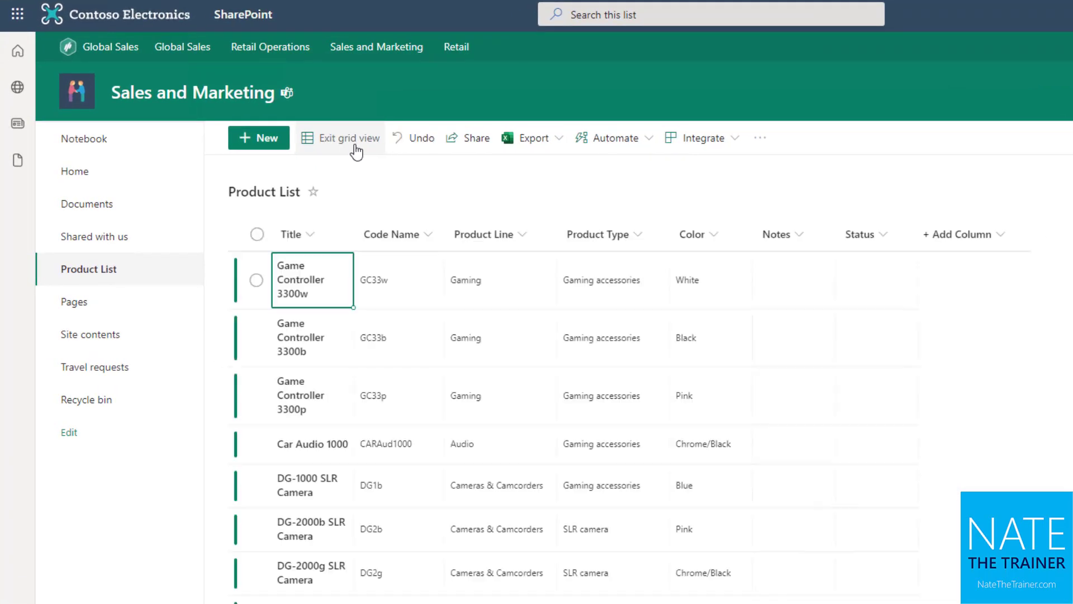
left_click(883, 288)
left_click(911, 282)
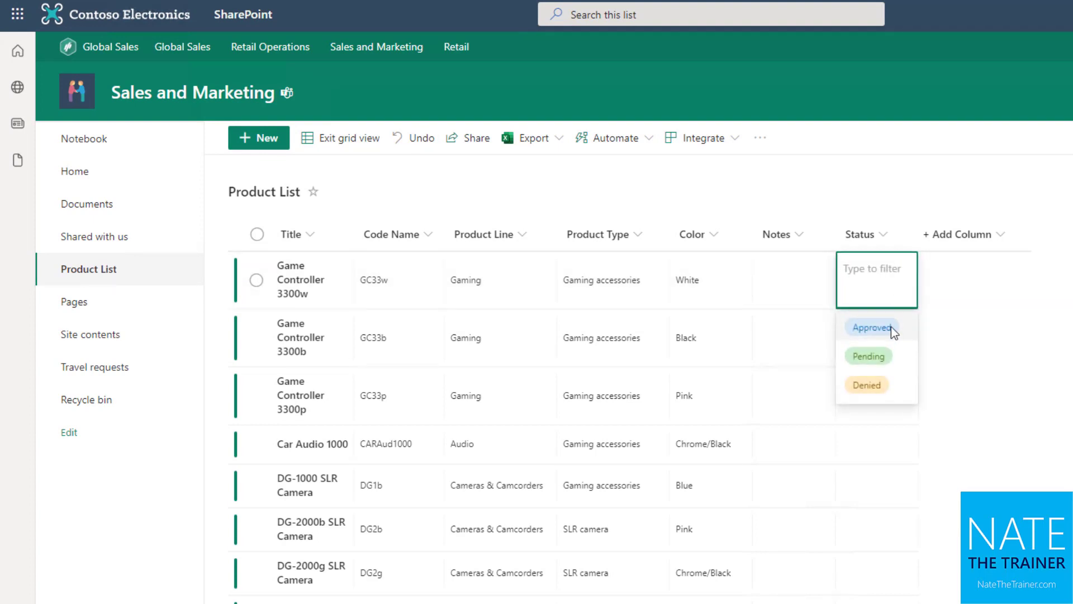
left_click(872, 328)
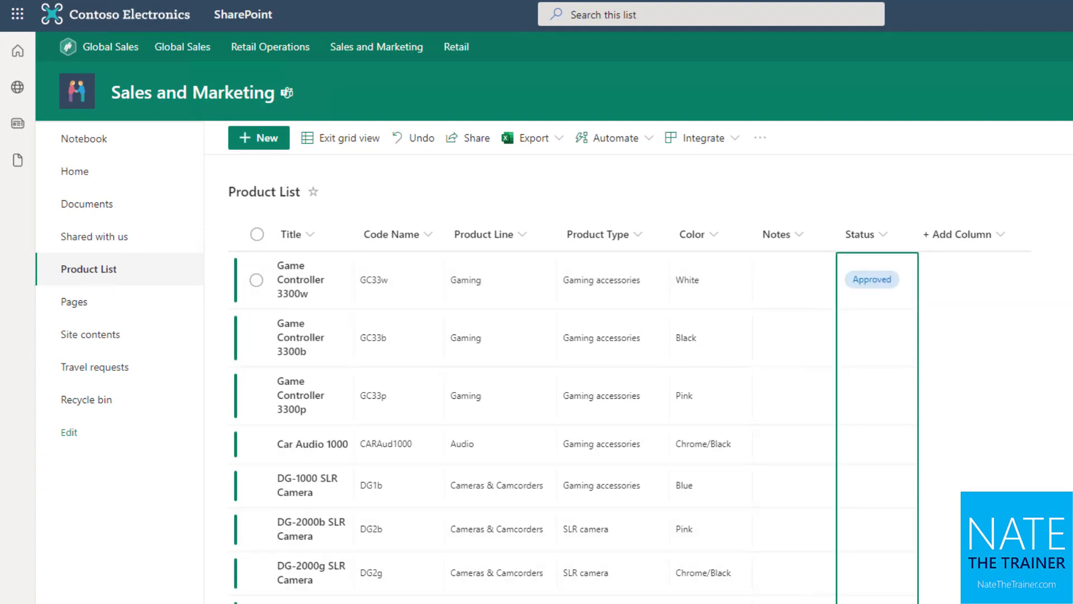
left_click_drag(889, 601, 898, 503)
Set NC460 55" Ultra-Smart TV to Pending, Headphones 2000r to Denied, then exit grid view
left_click(886, 394)
left_click(880, 473)
left_click(886, 316)
left_click(872, 410)
scroll(911, 504, "down", 5)
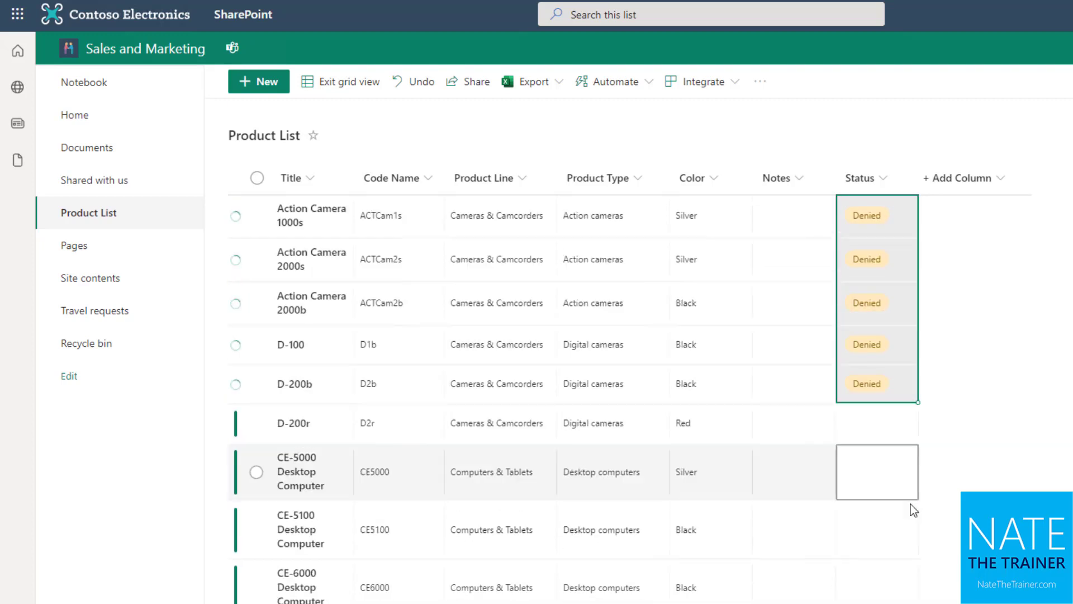
left_click(371, 84)
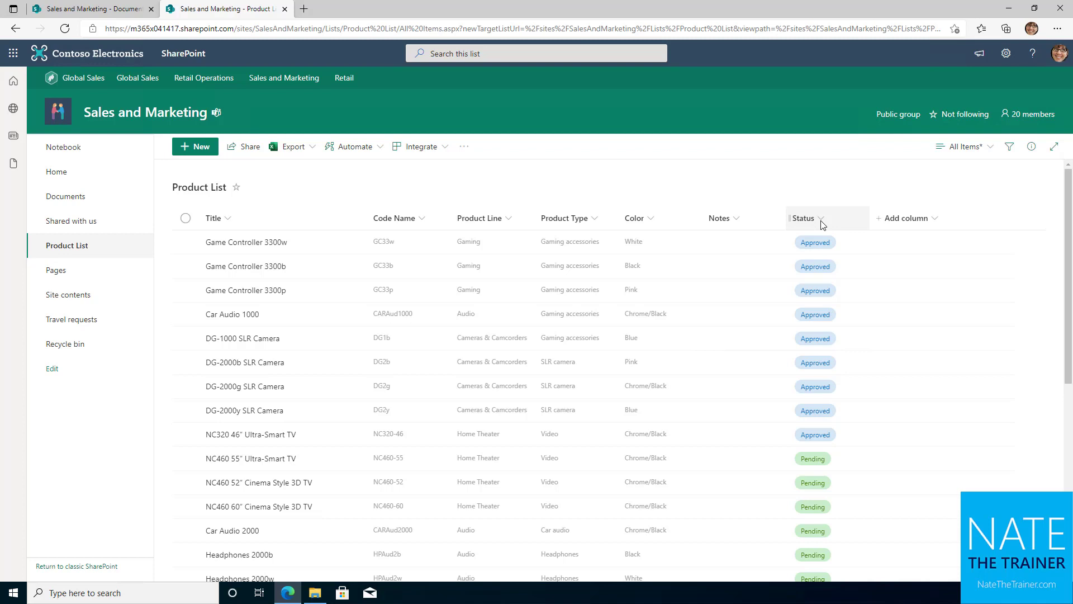
left_click(185, 291)
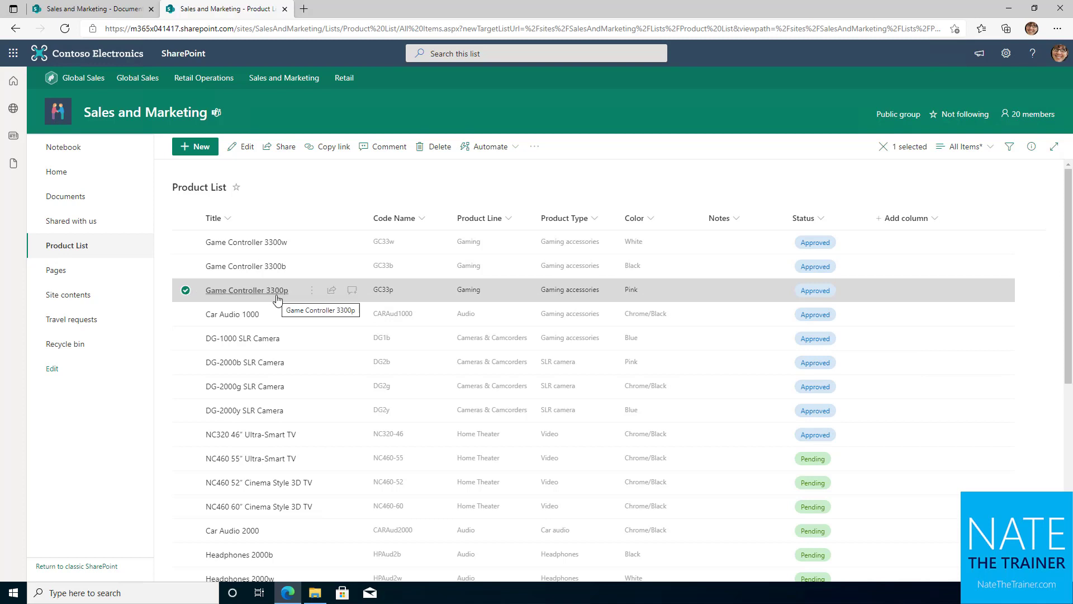
left_click(242, 148)
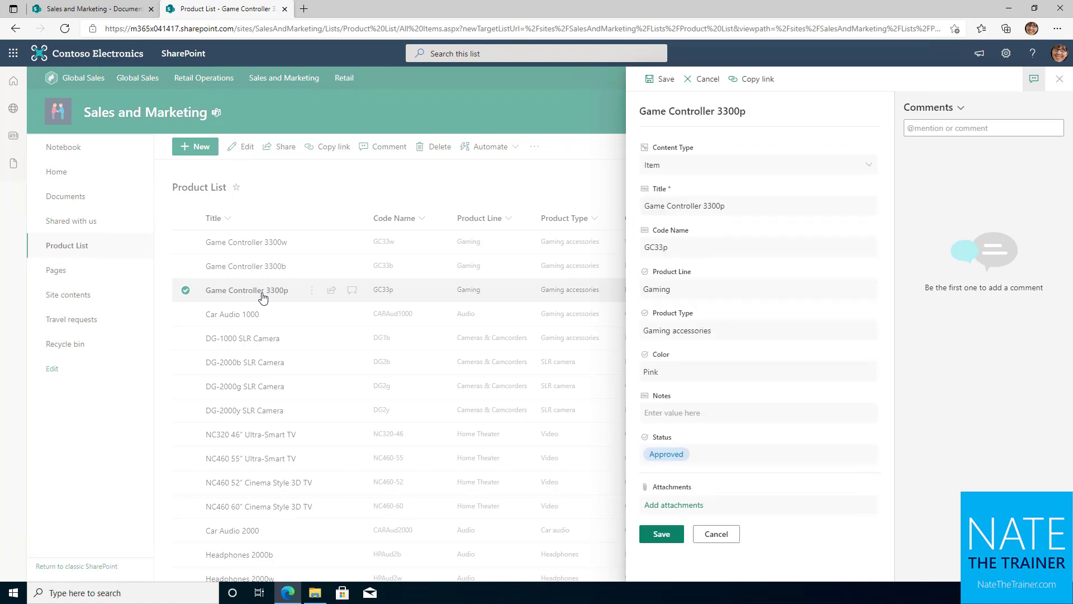
left_click(693, 78)
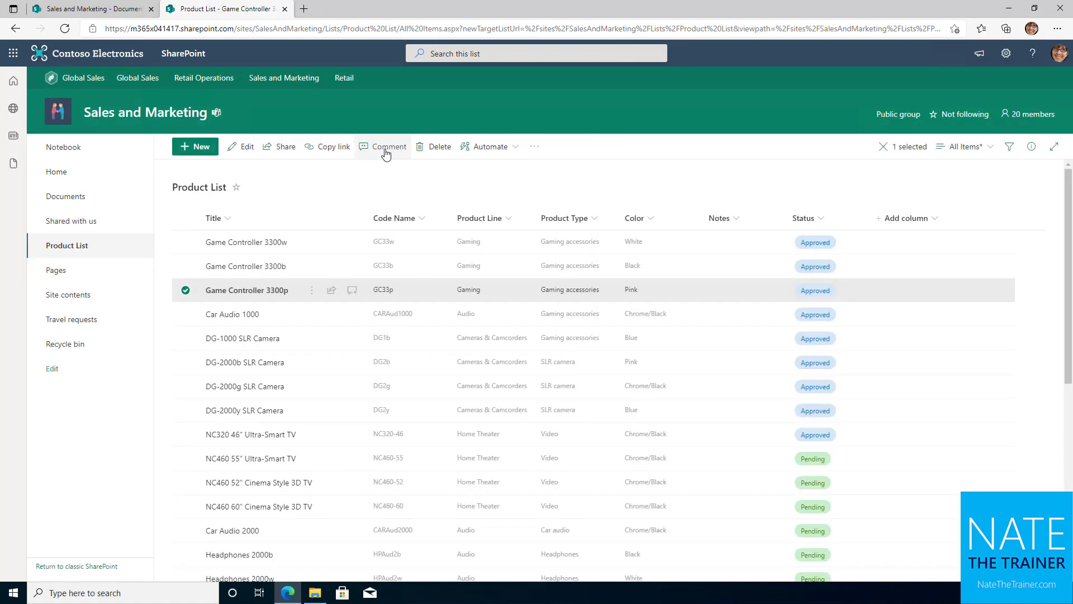
left_click(385, 152)
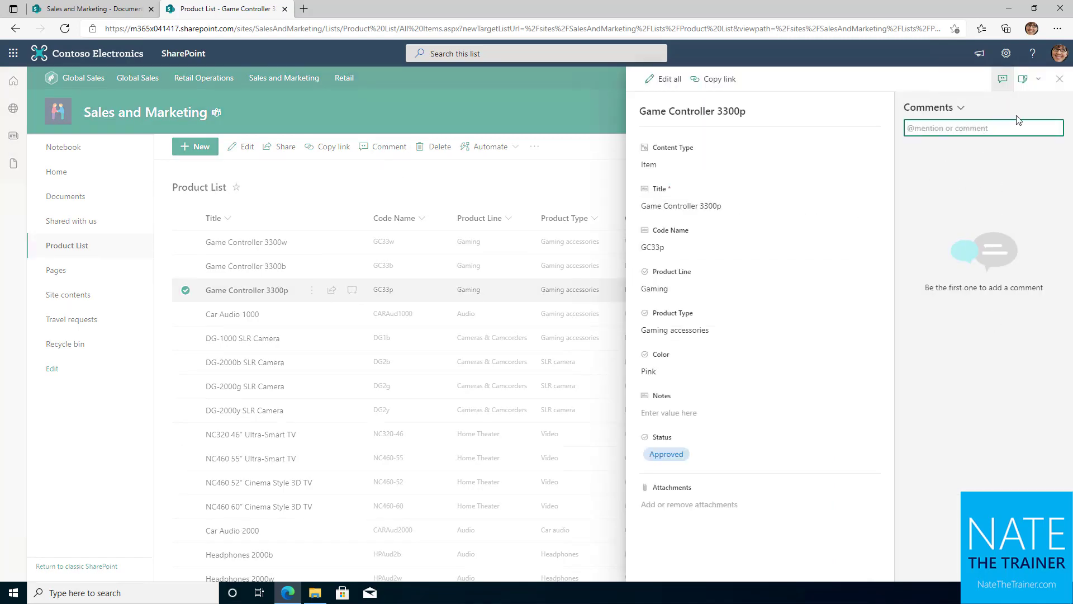
left_click(1057, 79)
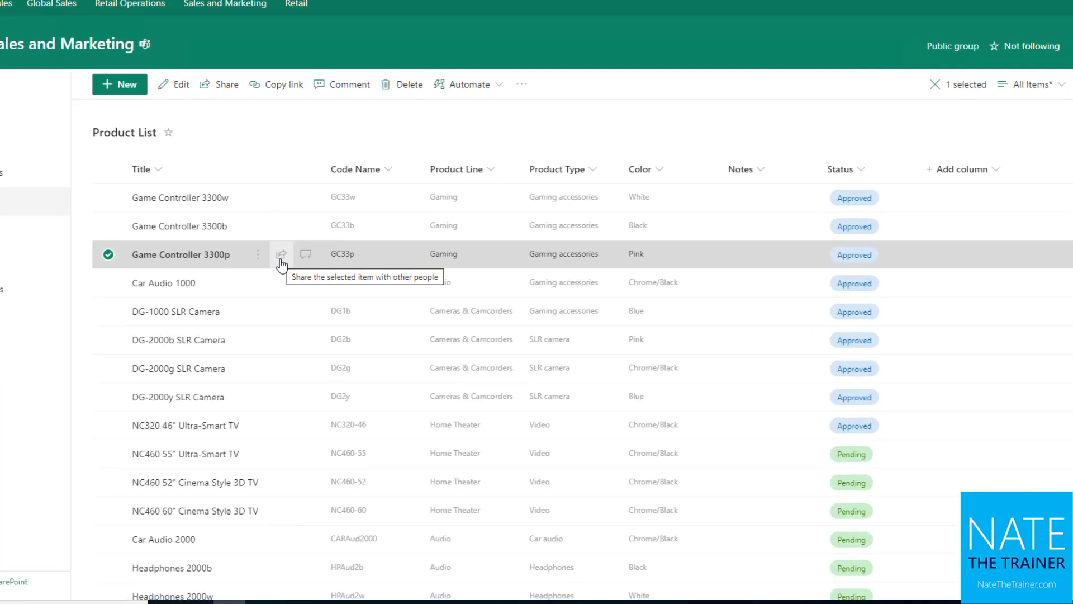
Copy a view-only sharing link to Game Controller 3300p for people in Contoso
left_click(281, 256)
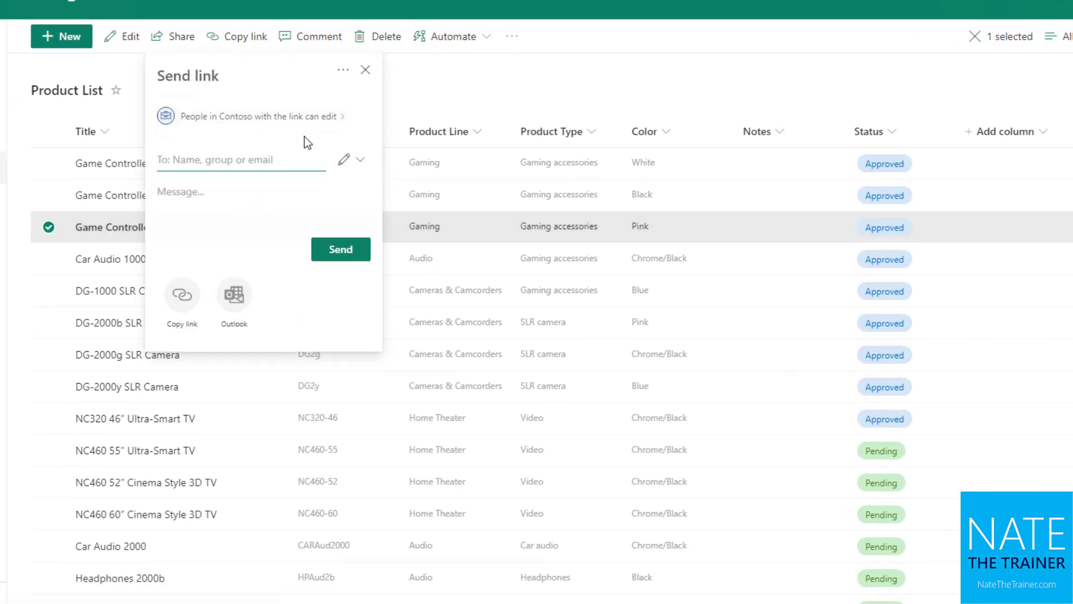
left_click(294, 119)
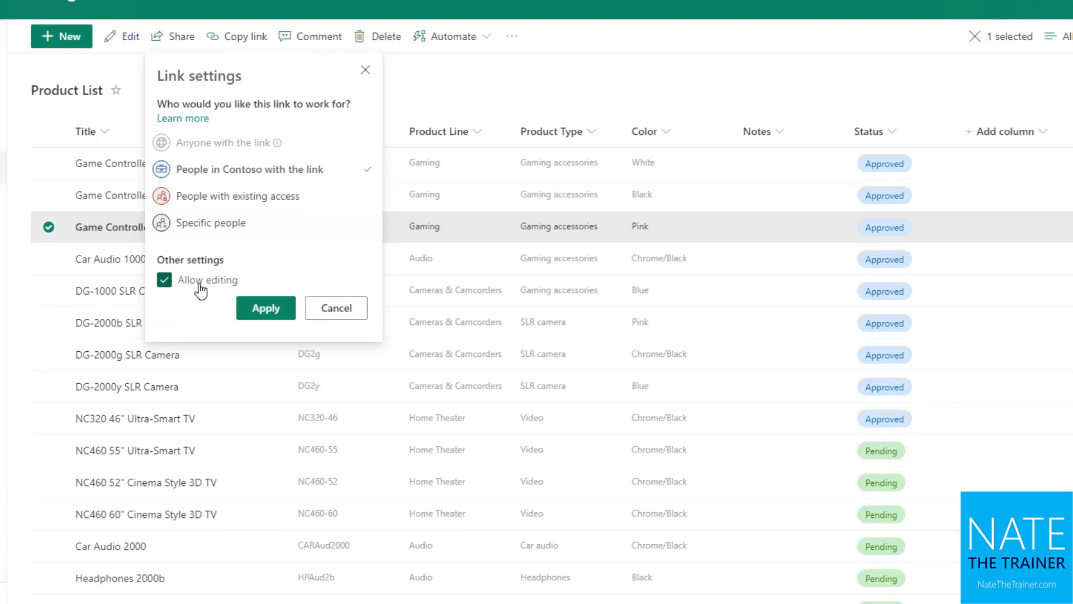
left_click(199, 284)
left_click(274, 310)
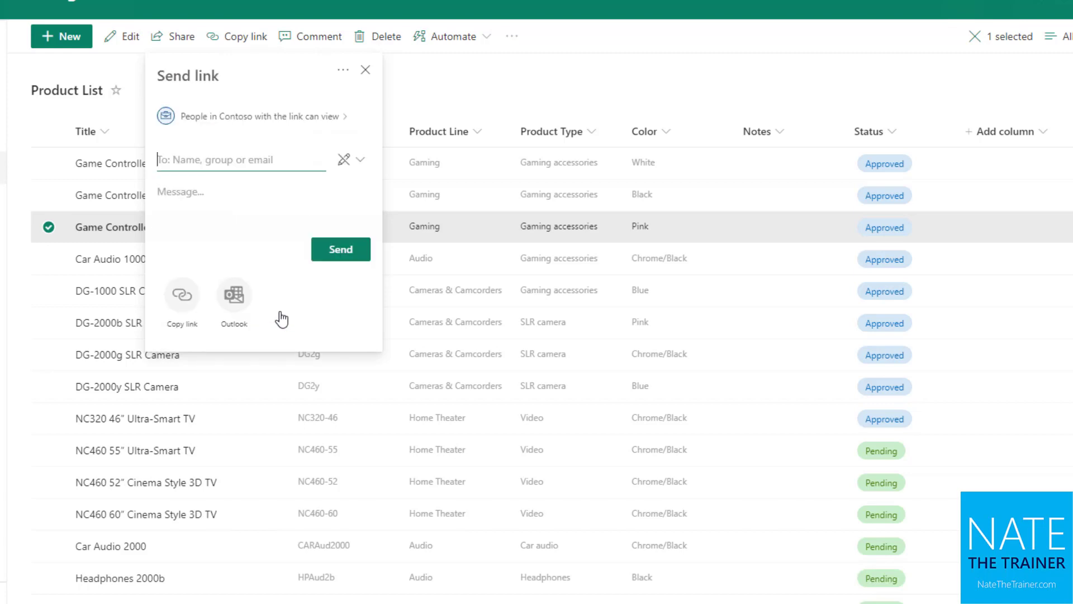
left_click(182, 307)
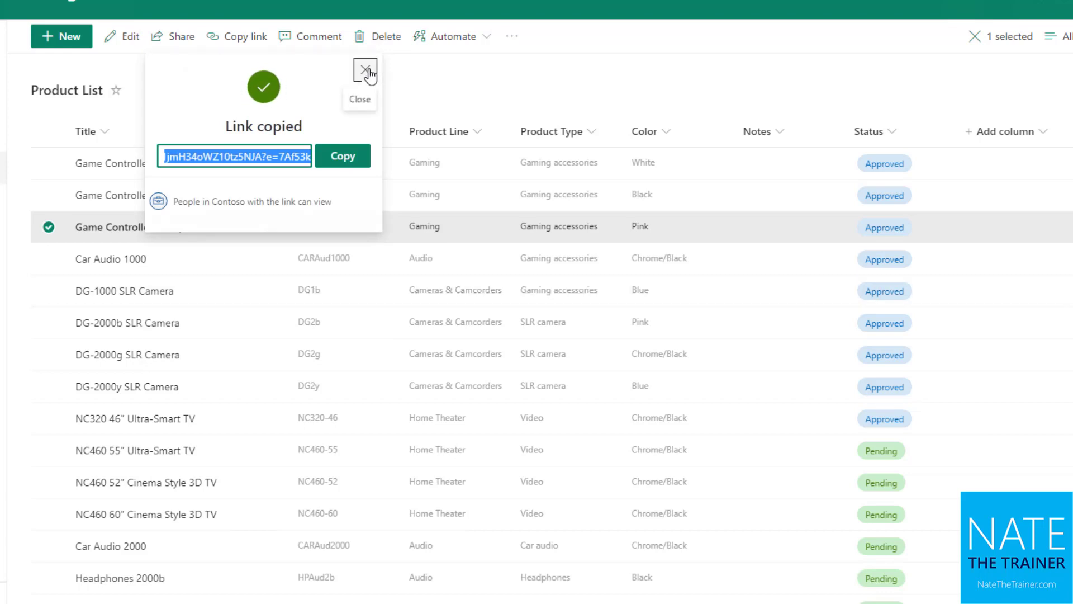
left_click(366, 71)
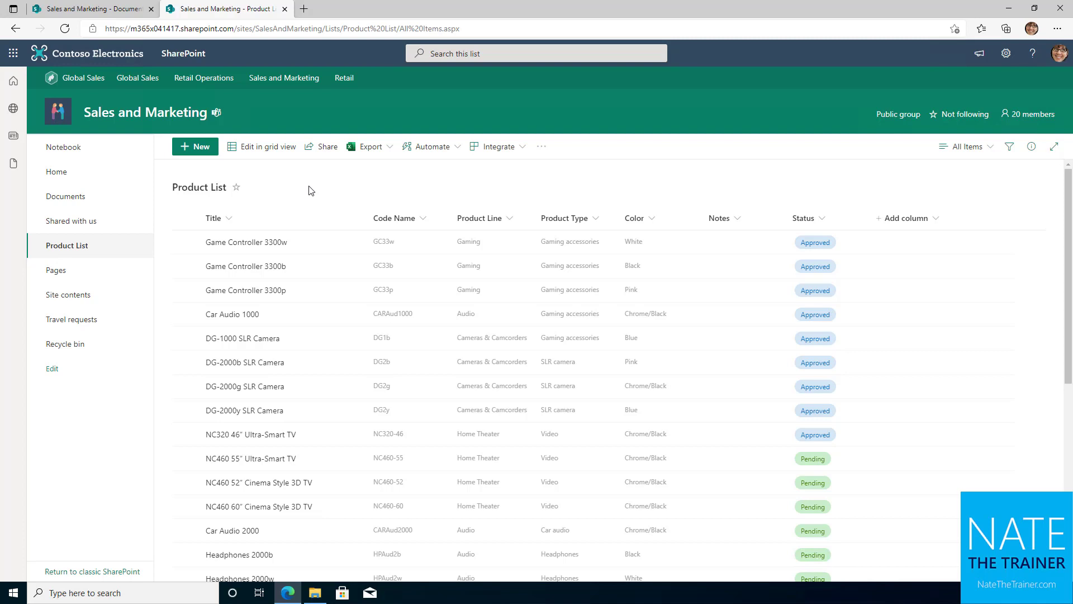
Grant a suggested colleague access to the whole Product List
left_click(324, 159)
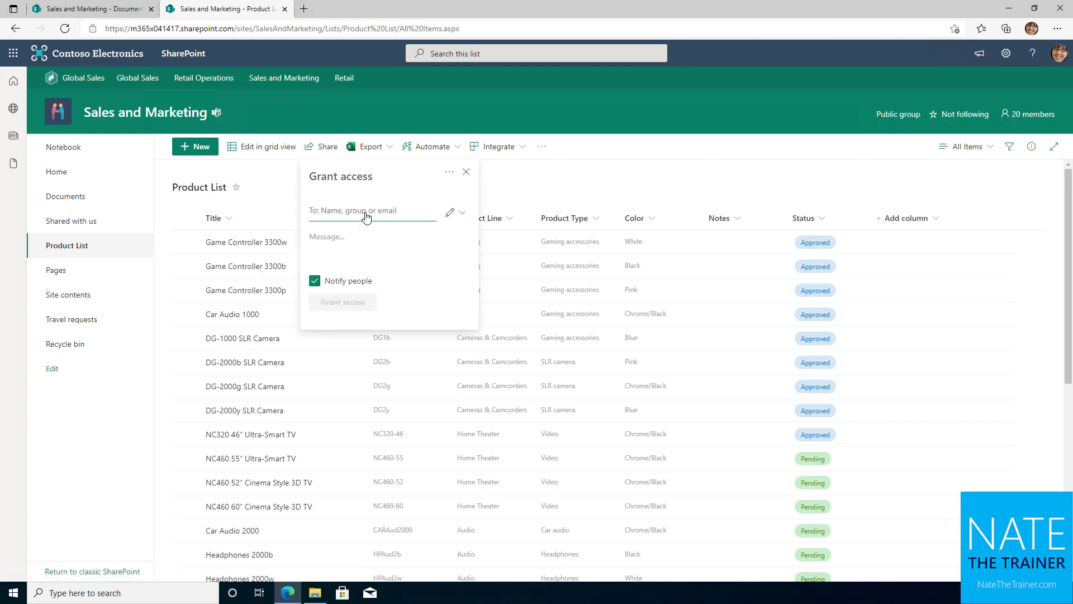
type("joni")
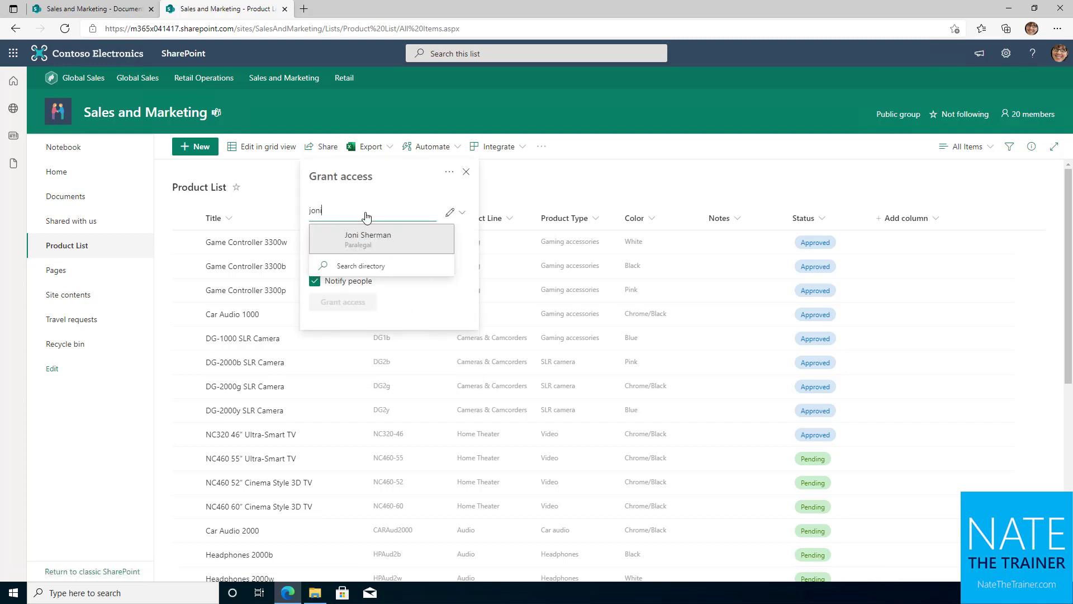
left_click(376, 239)
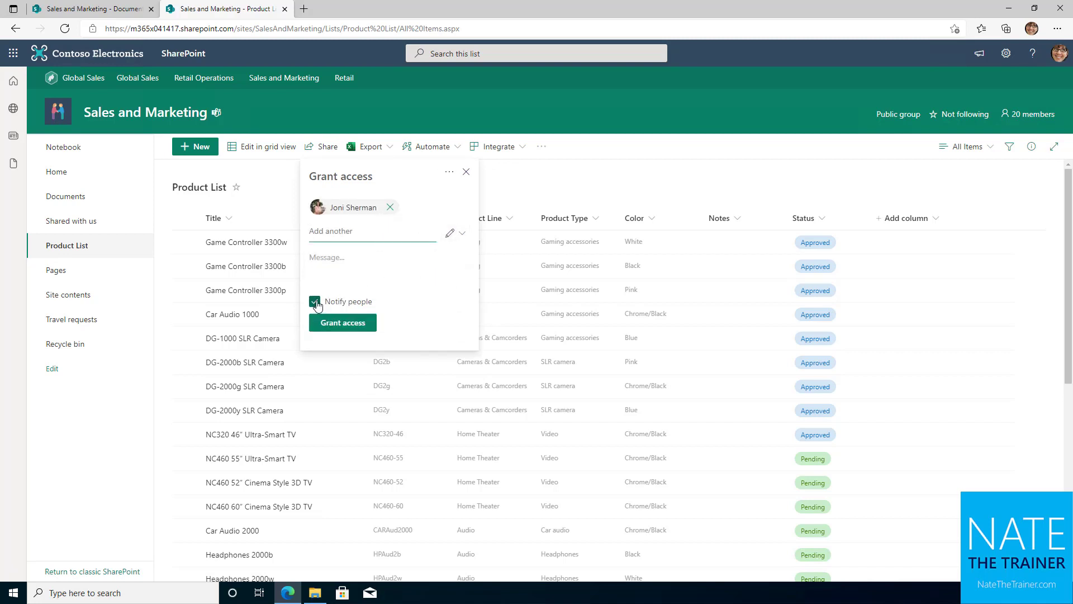
left_click(333, 326)
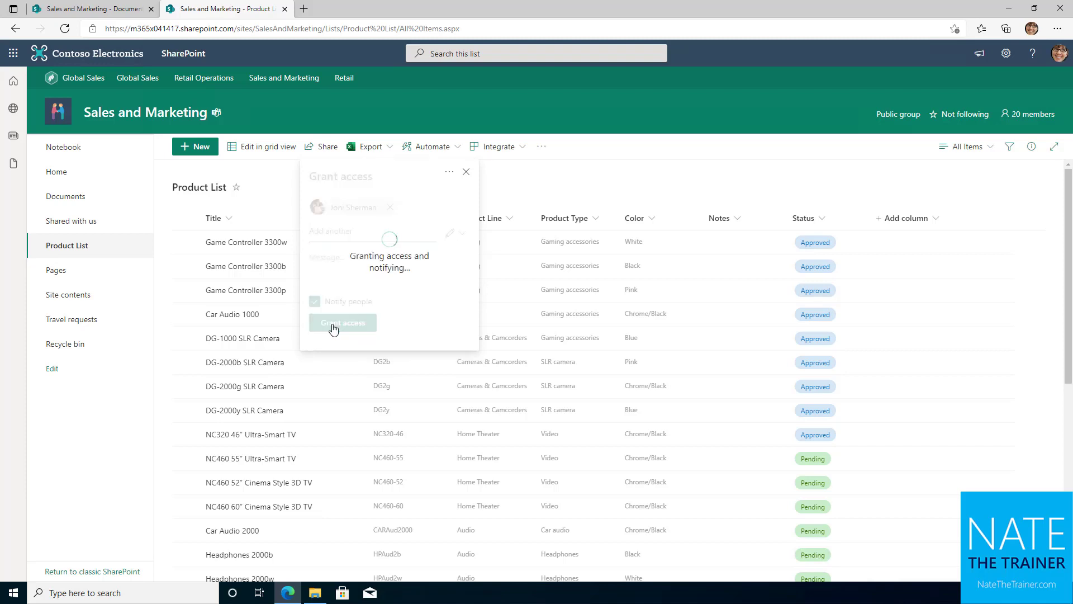
Reopen list sharing and review the available permission levels in the dropdown
left_click(467, 173)
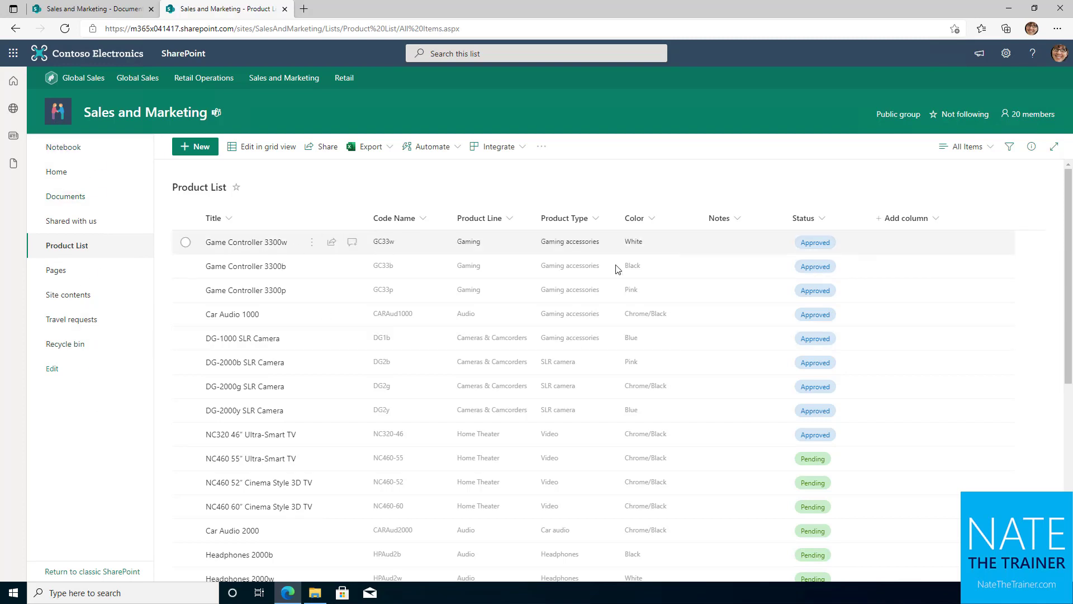
left_click(325, 150)
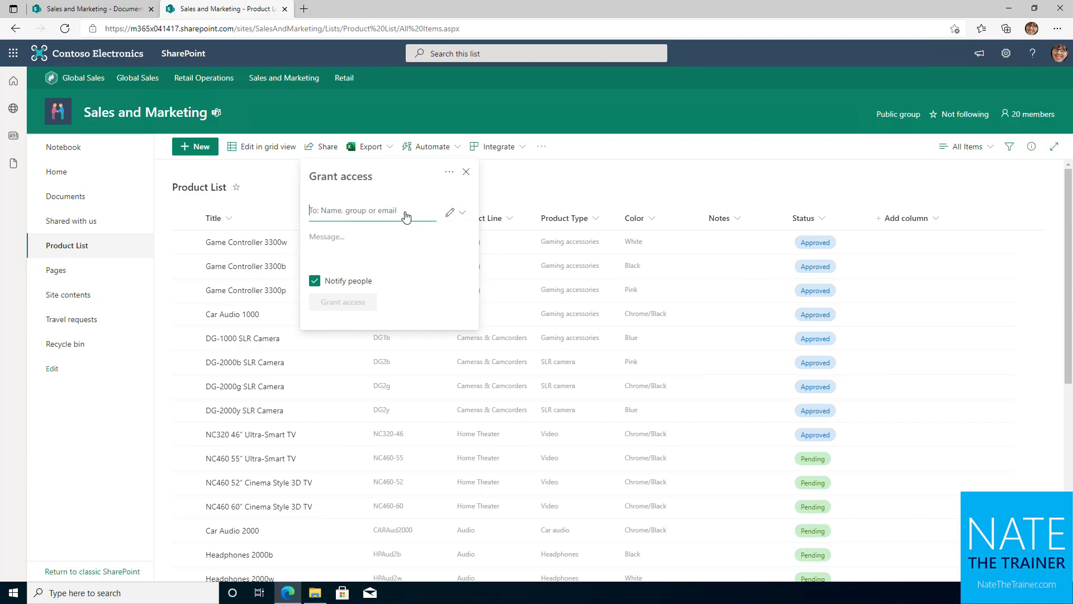
left_click(462, 220)
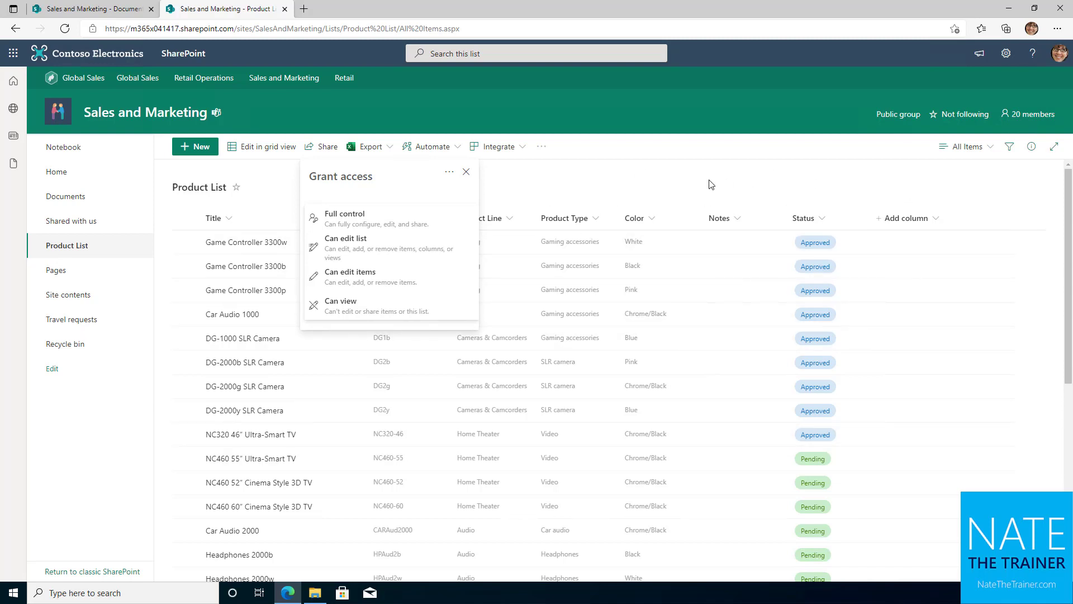
Start a Product List alert titled 'Sales and Marketing - Product List'
left_click(647, 192)
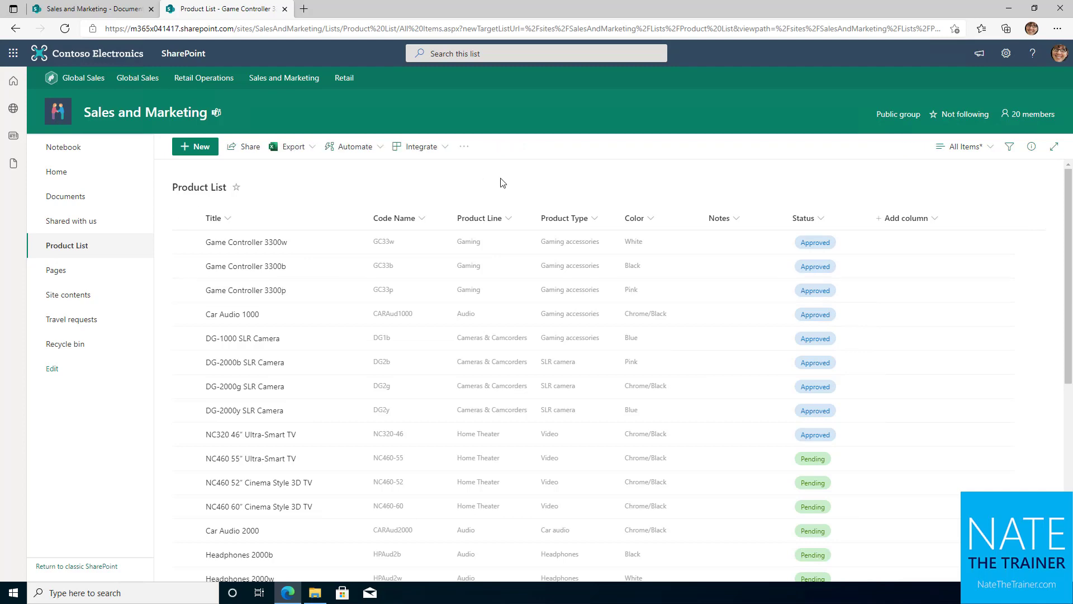
left_click(465, 147)
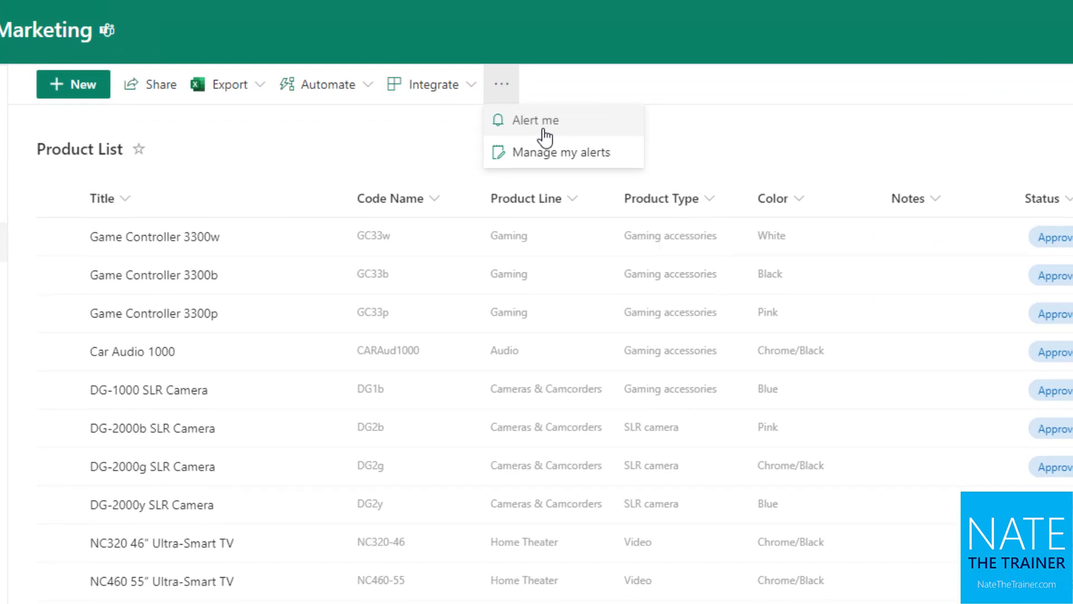
left_click(545, 132)
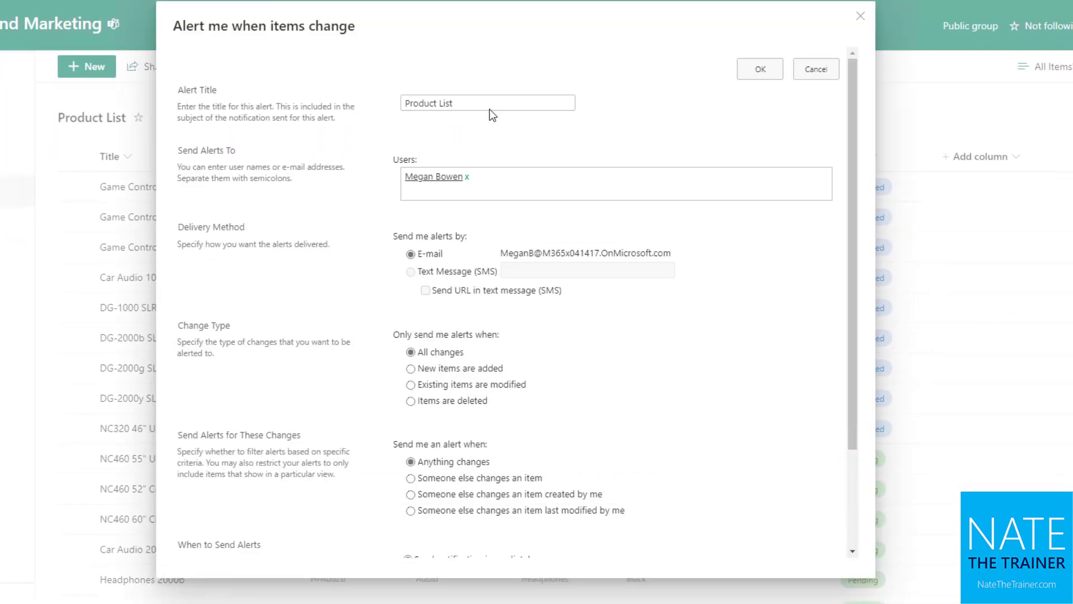
left_click(471, 103)
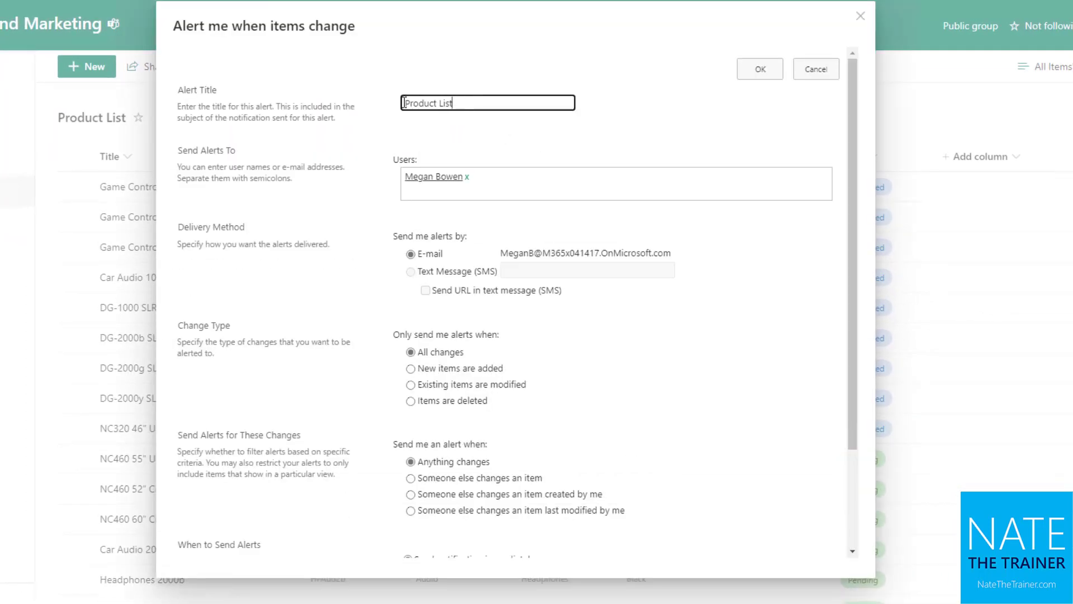
key("Home")
type("Sales and Marketing -")
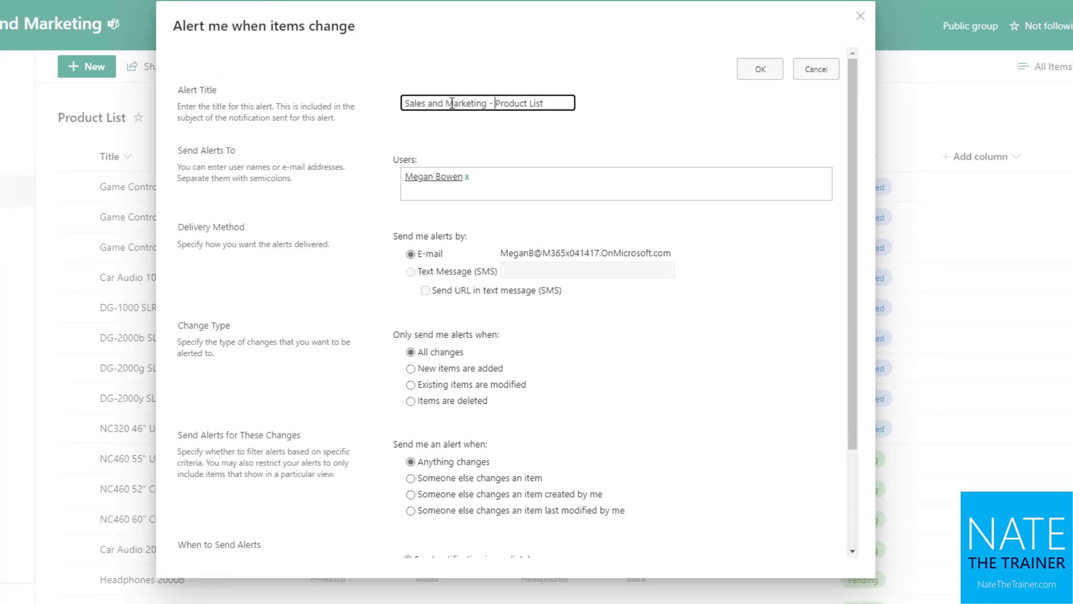
Make the alert fire on new items added, as a daily summary, and save it
scroll(515, 249, "down", 2)
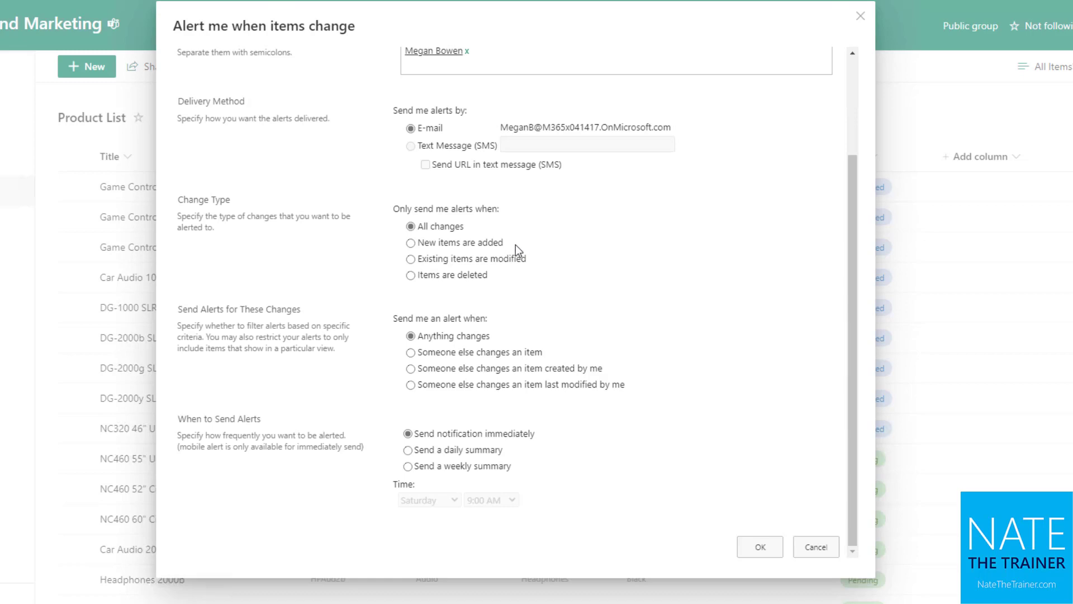
left_click(480, 246)
left_click(468, 454)
left_click(759, 547)
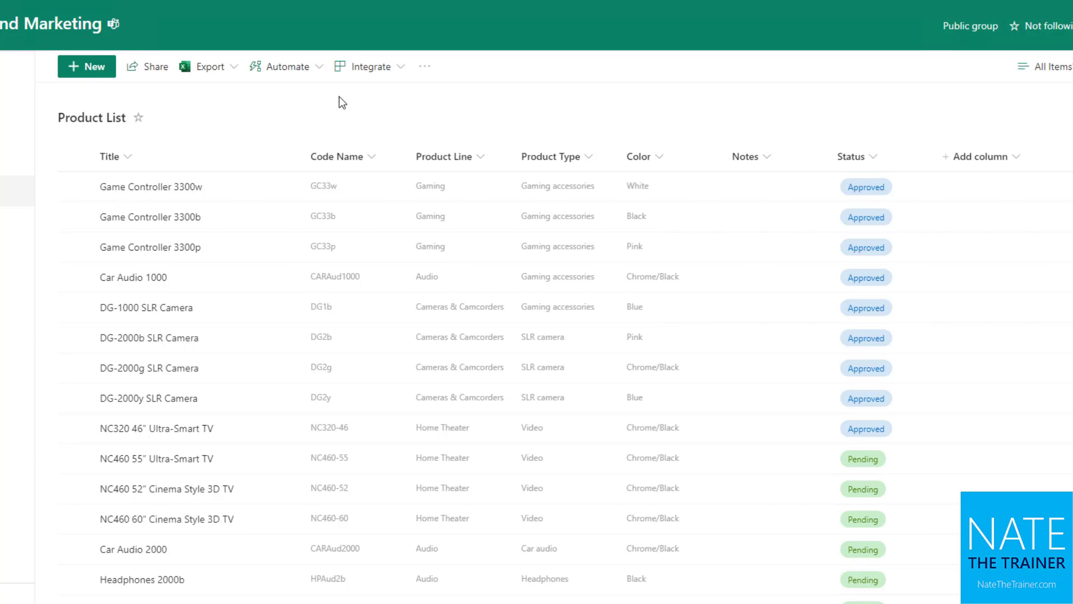
Create an 'An item is deleted' rule that emails Me, then close Manage rules
left_click(317, 75)
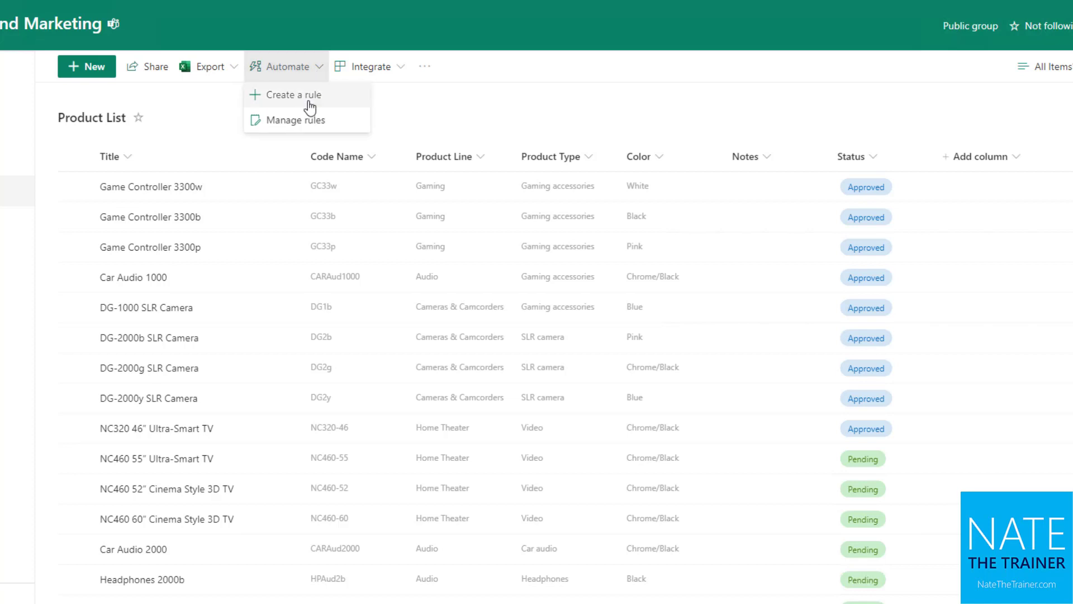
left_click(310, 105)
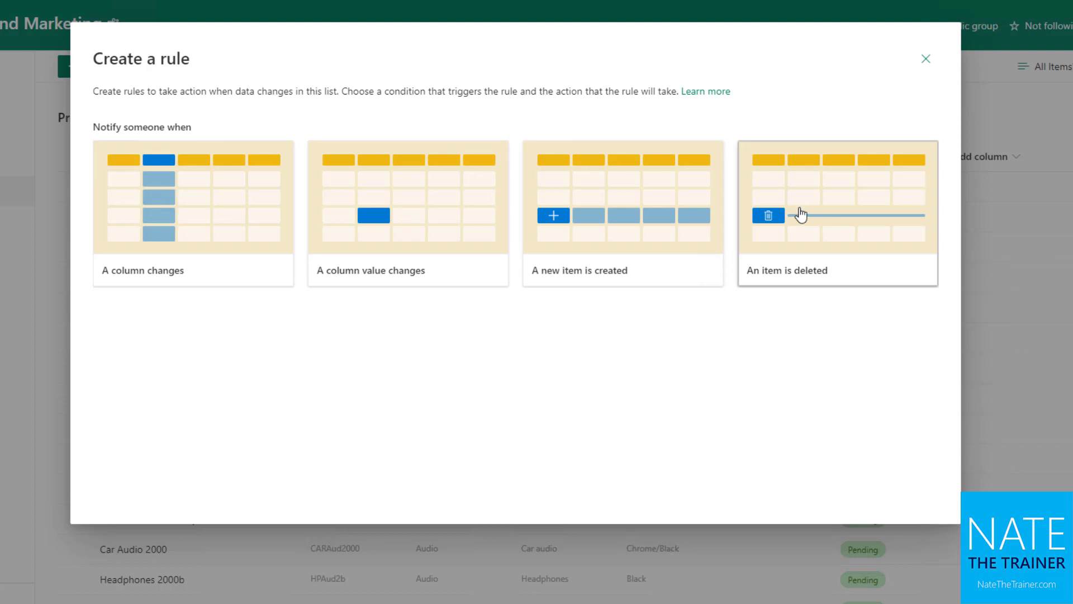
left_click(800, 241)
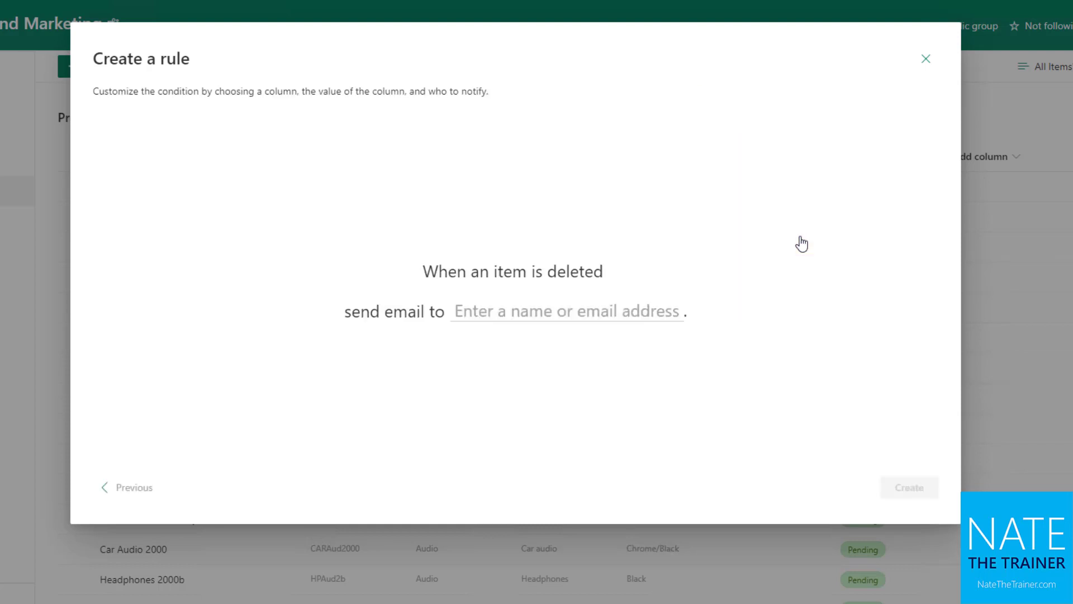
left_click(541, 314)
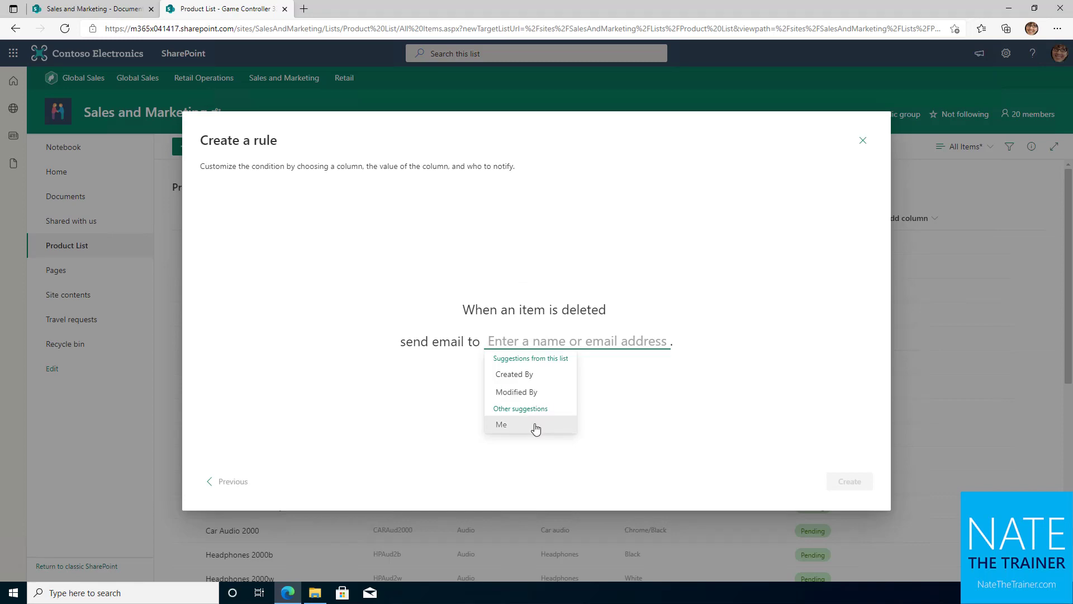
left_click(536, 428)
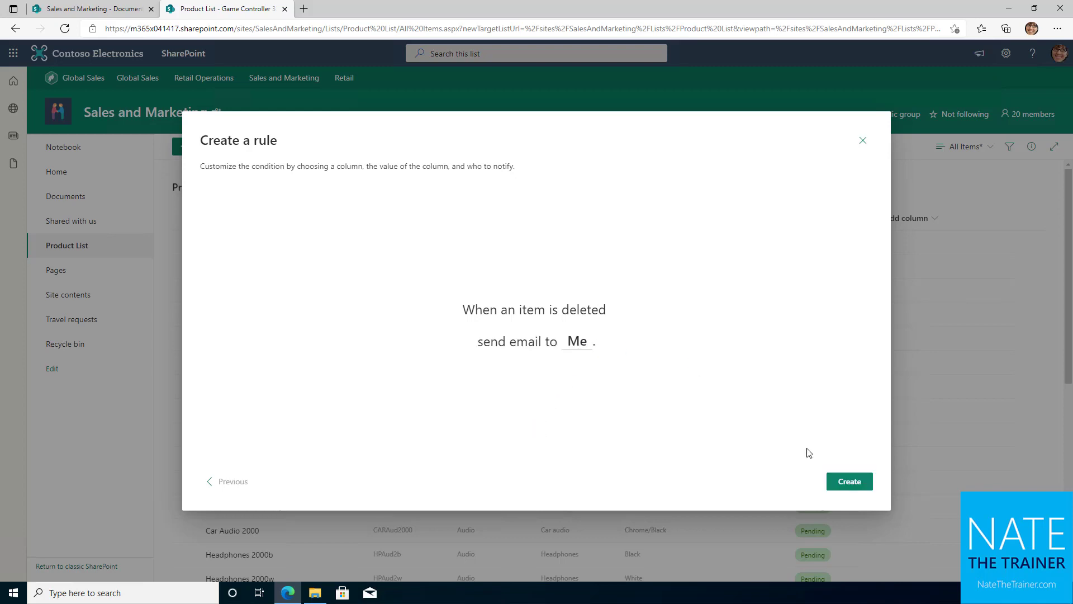
left_click(836, 484)
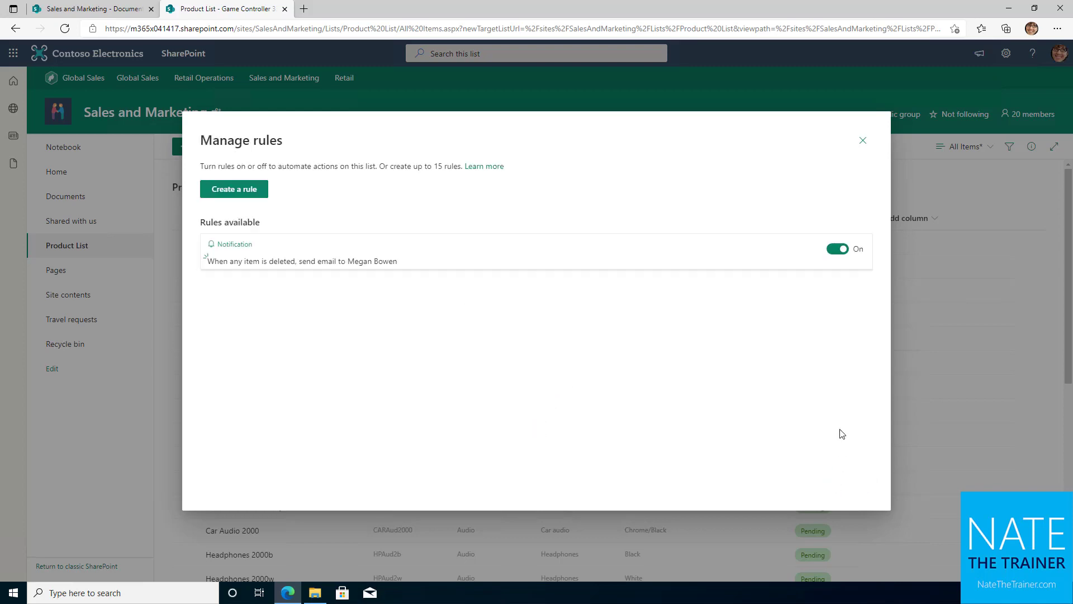
left_click(862, 141)
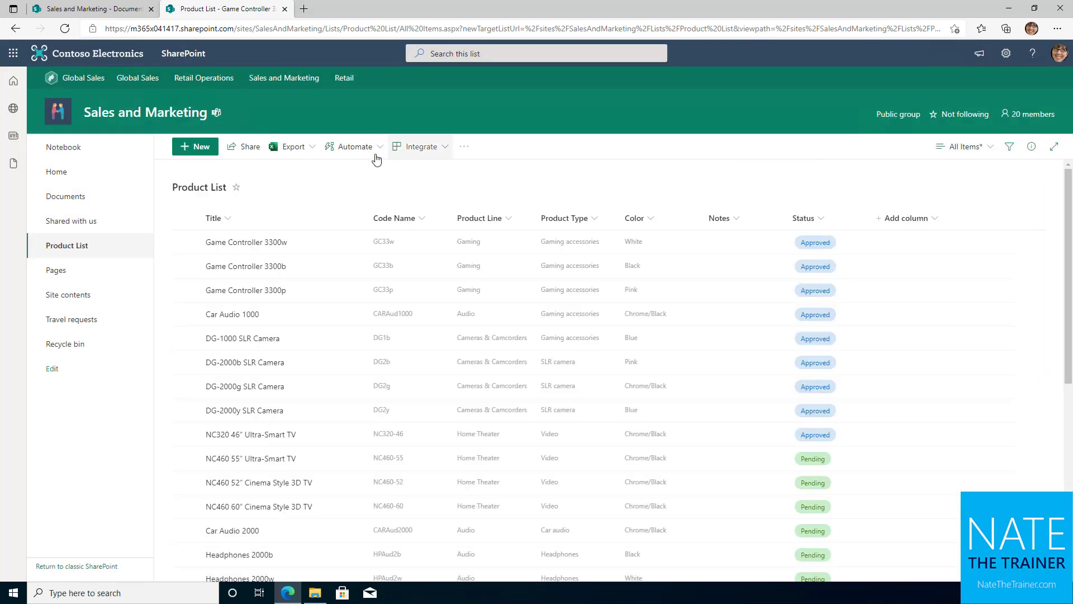
left_click(428, 148)
mouse_move(443, 192)
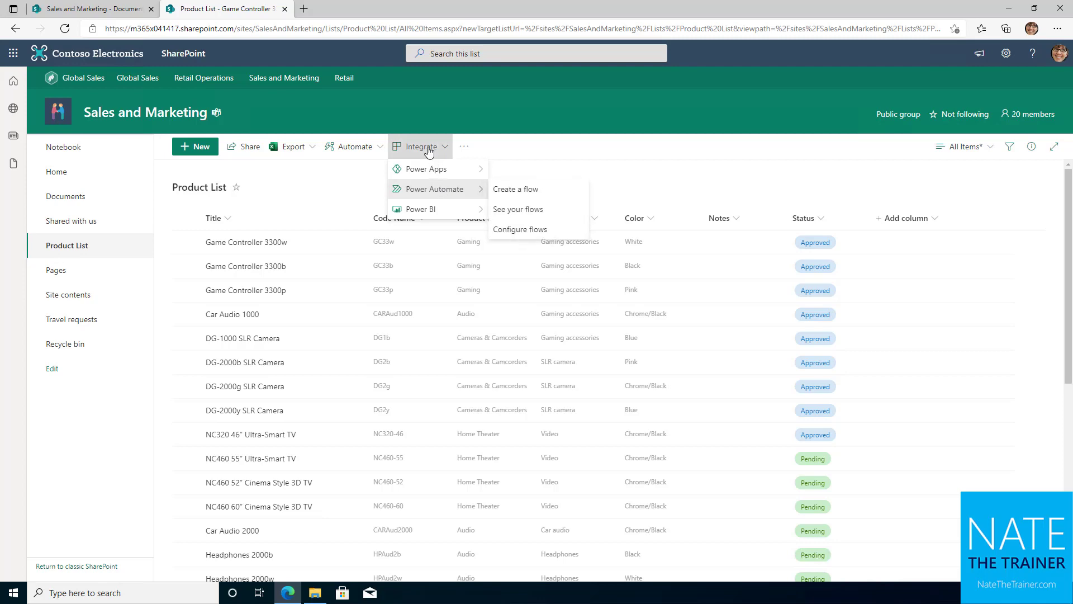
left_click(517, 190)
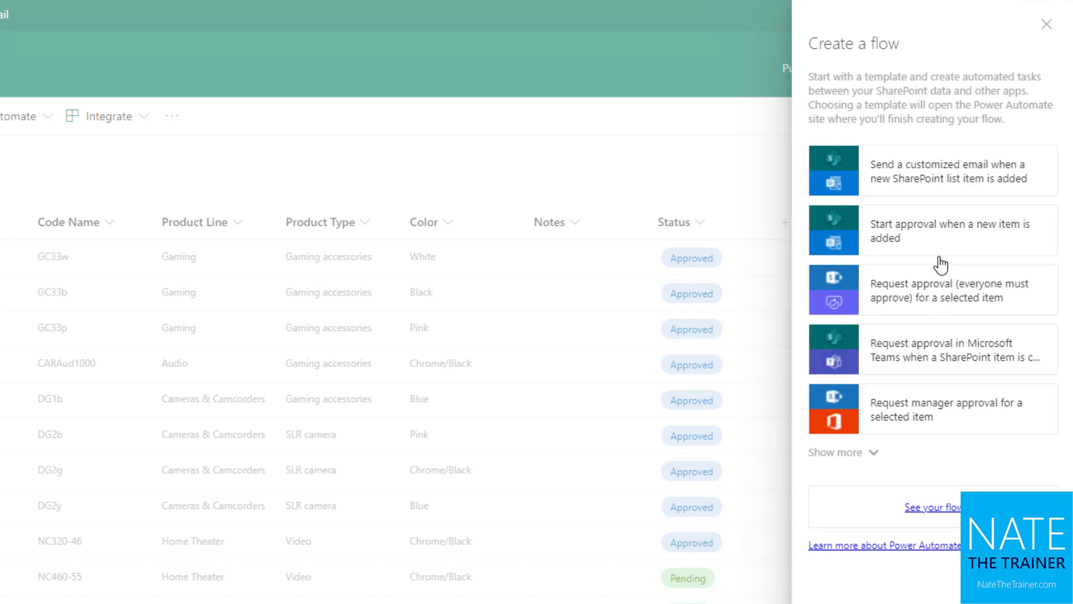
left_click(872, 454)
scroll(906, 258, "down", 12)
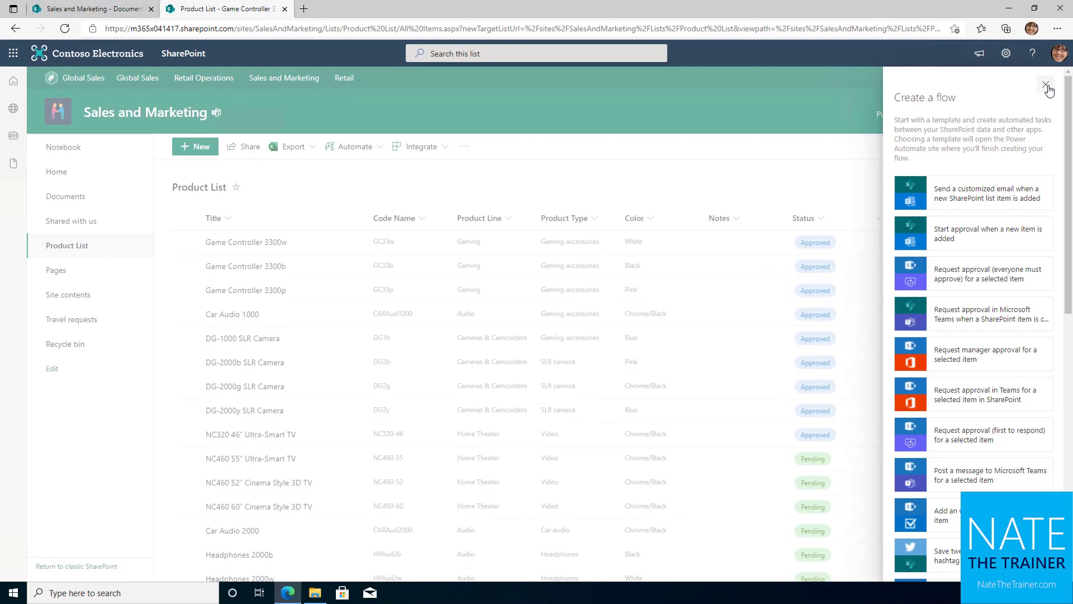
left_click(1046, 86)
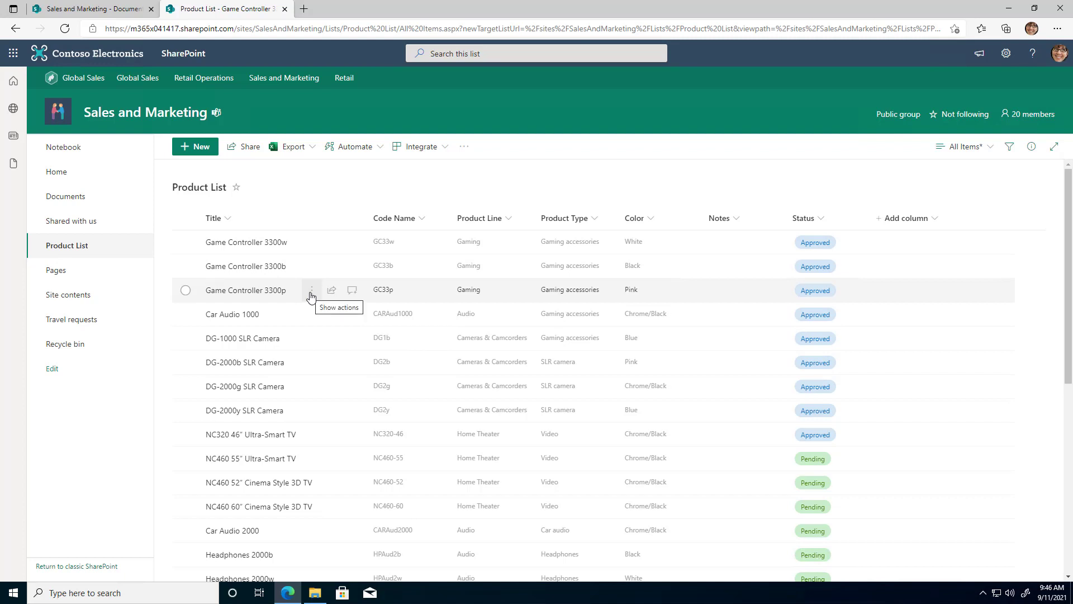
Open the version history of the Game Controller 3300p item
left_click(311, 295)
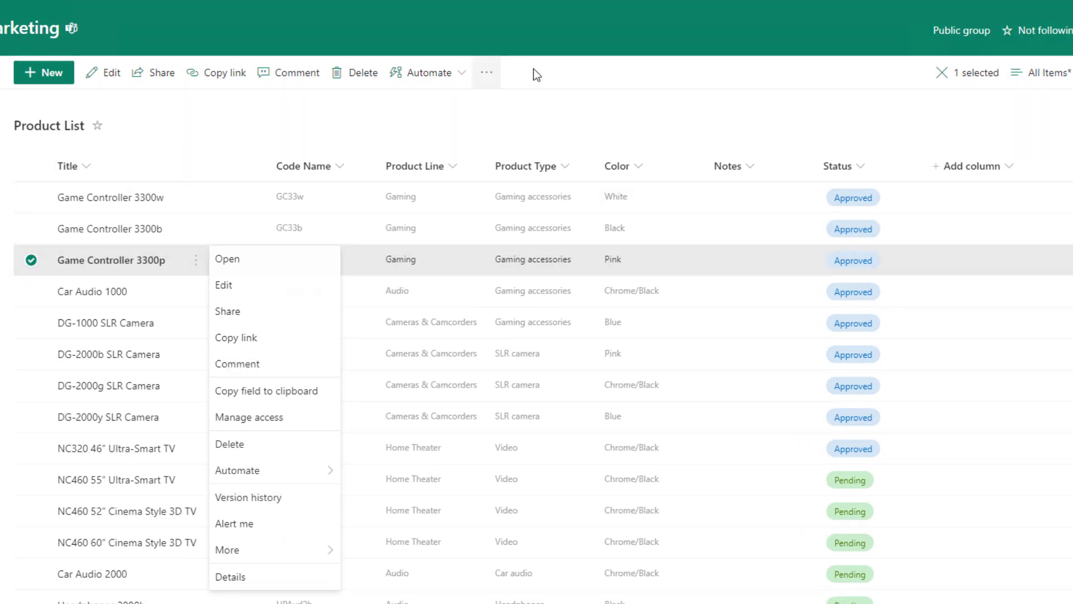
left_click(487, 74)
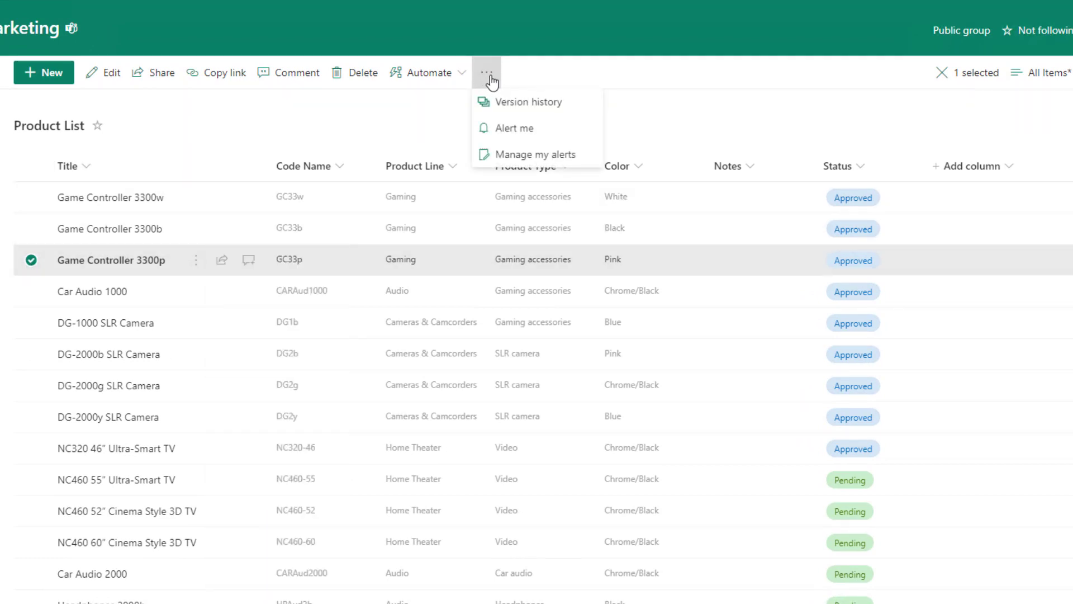
left_click(530, 101)
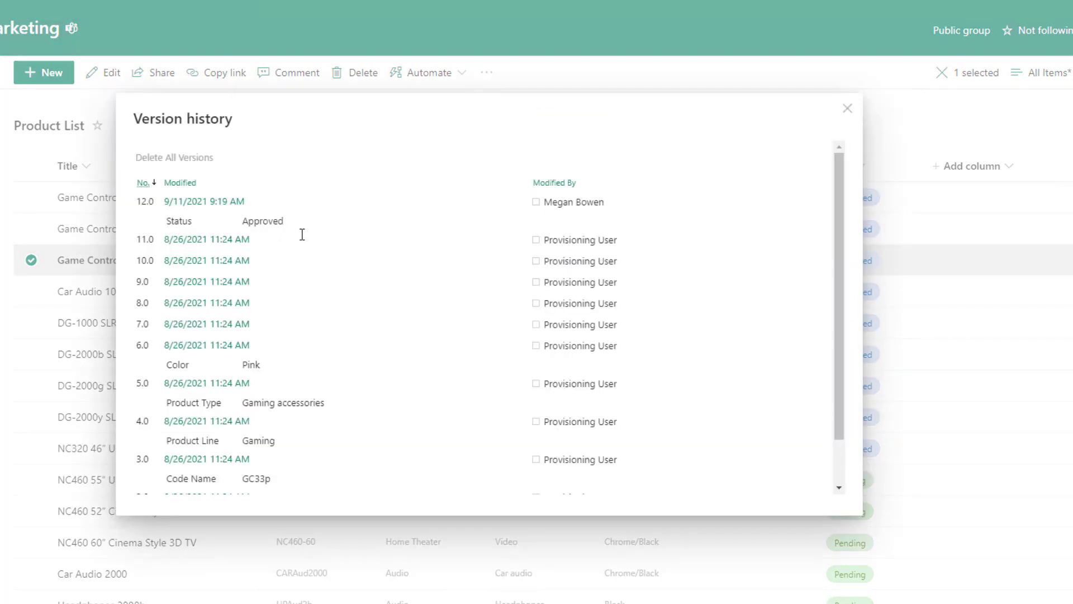
Check version 1.0's options without restoring, then view the item at version 6.0
scroll(318, 258, "down", 1)
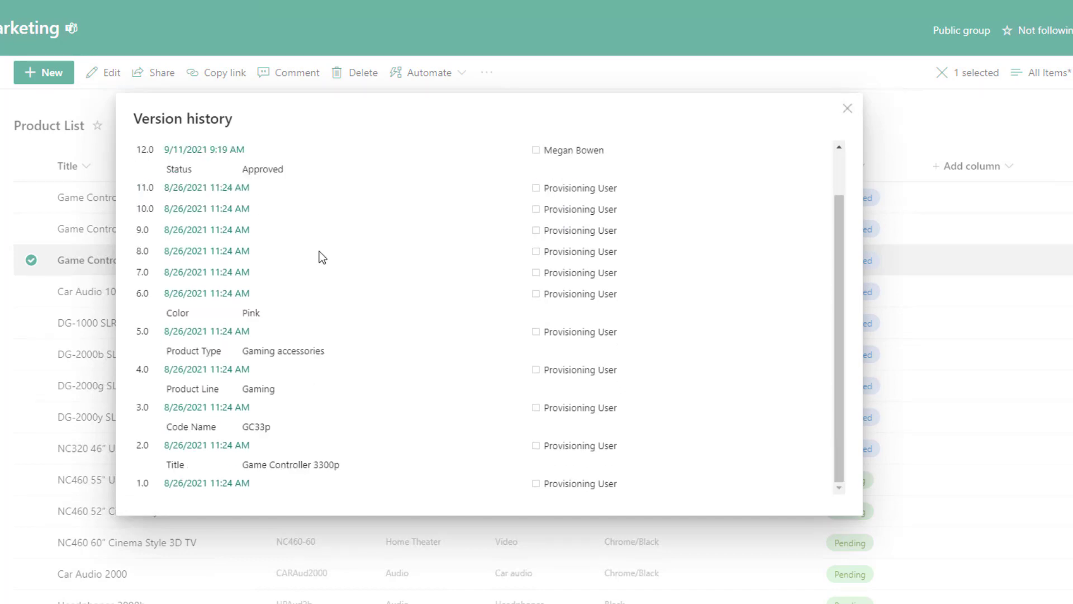
left_click(258, 484)
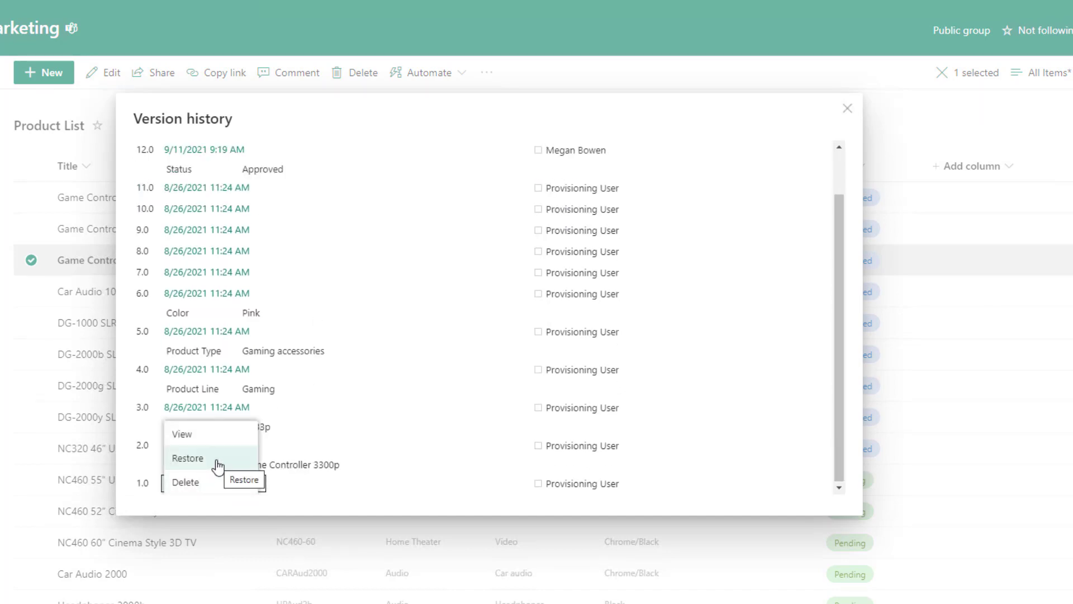
left_click(695, 299)
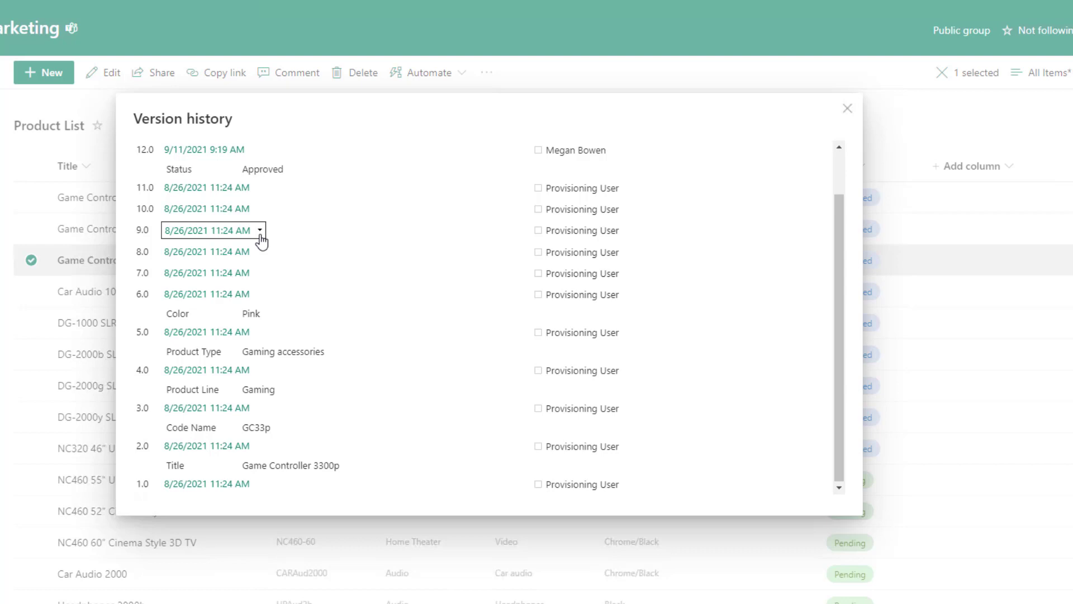
scroll(261, 241, "up", 1)
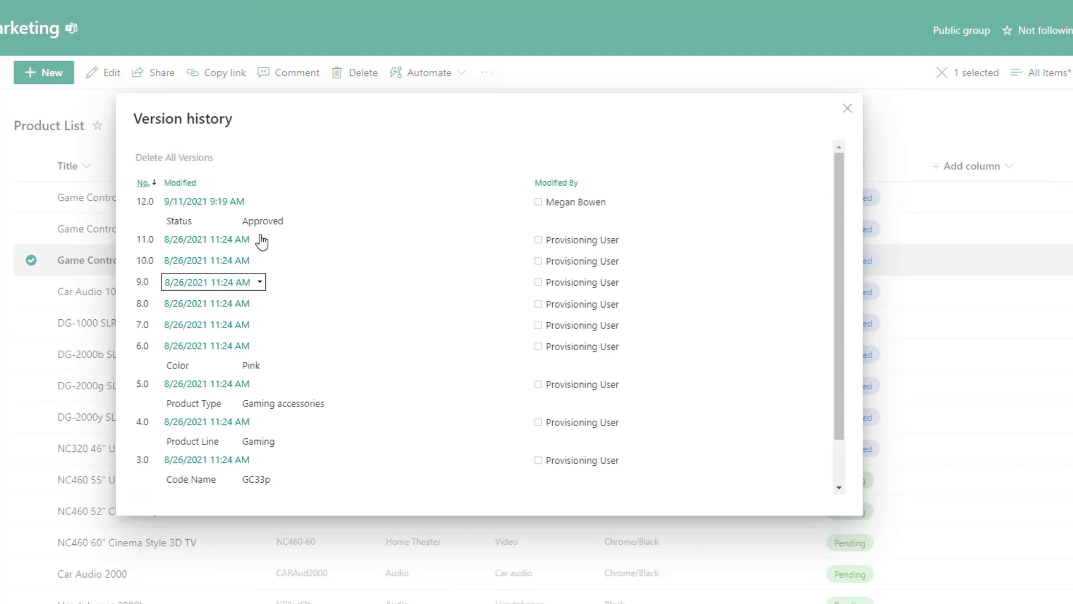
left_click(207, 346)
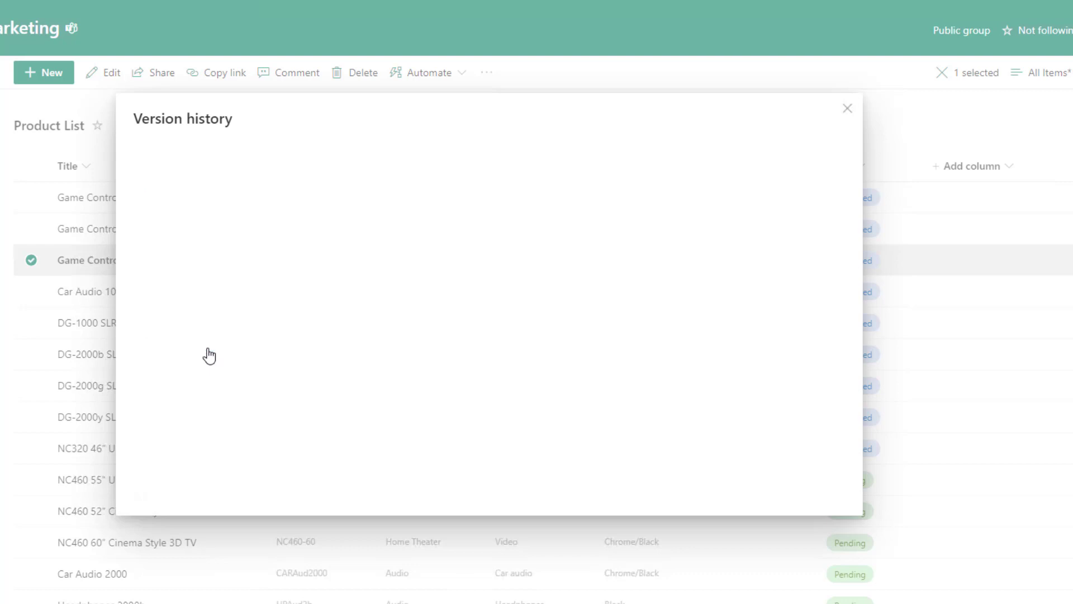